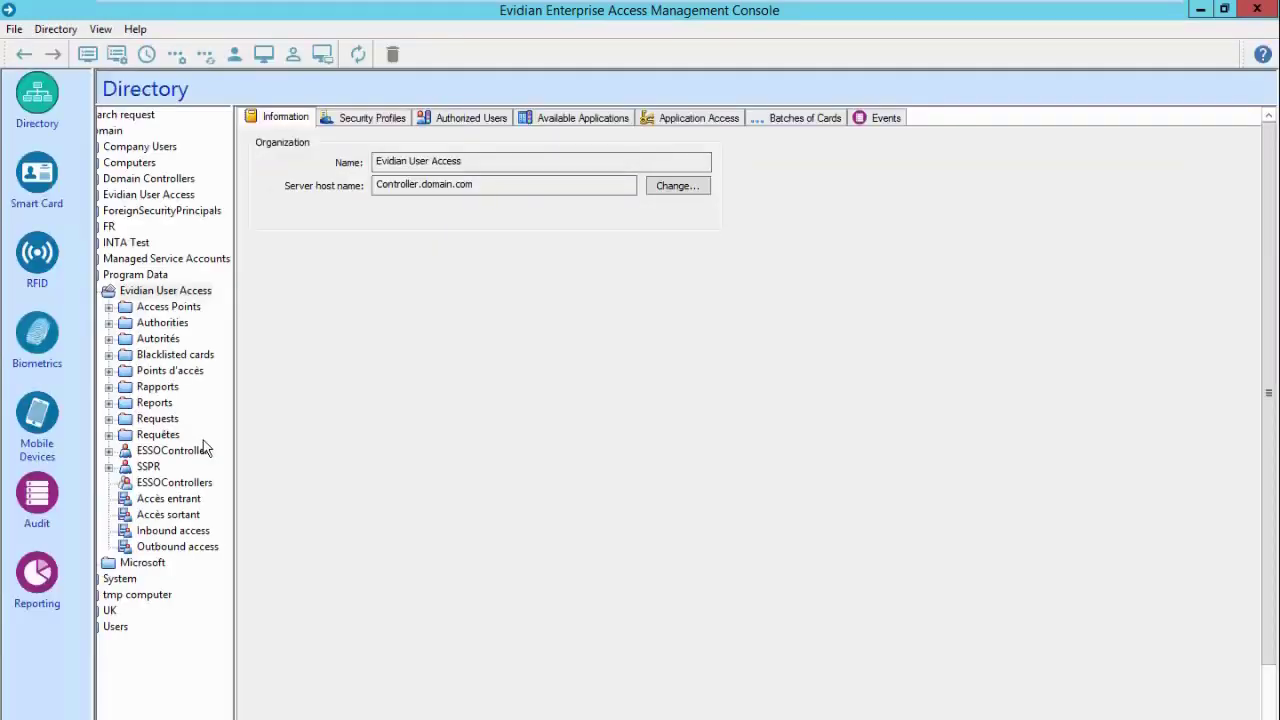
Step: Delegate administration to the SSPR user in the Evidian User Access folder of Program Data
drag(234, 446, 292, 447)
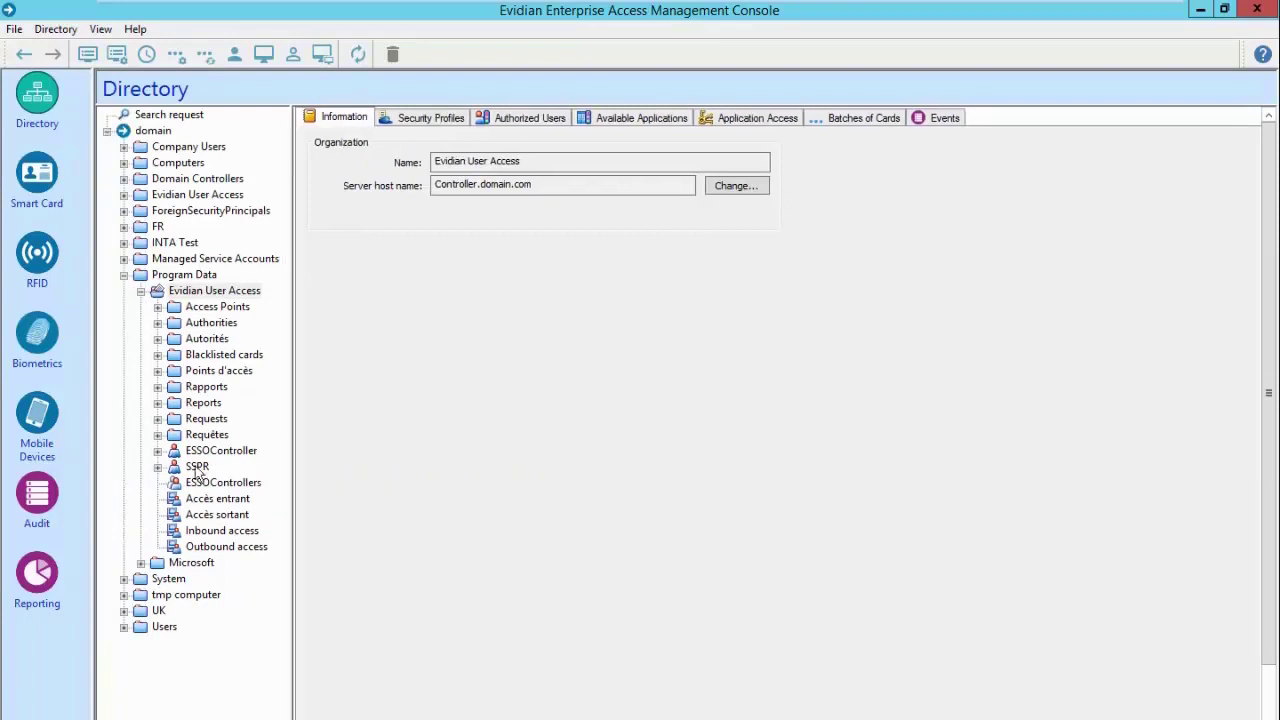
click(197, 467)
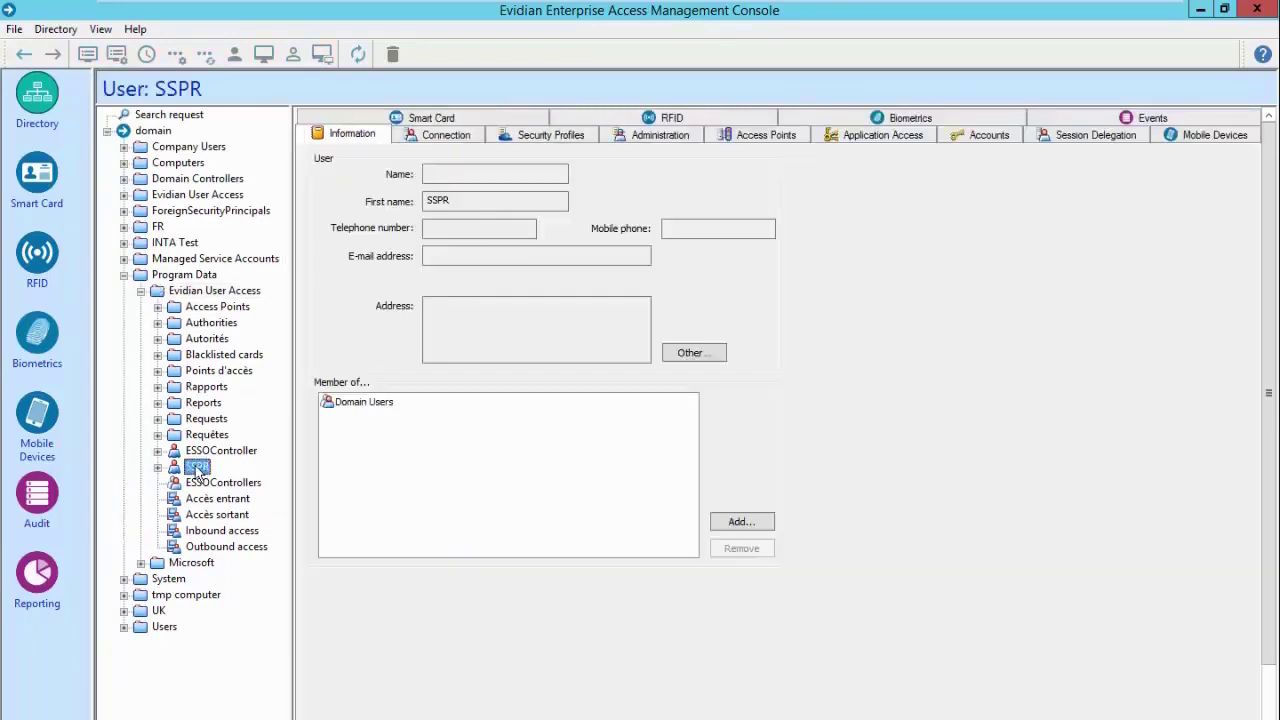
click(642, 138)
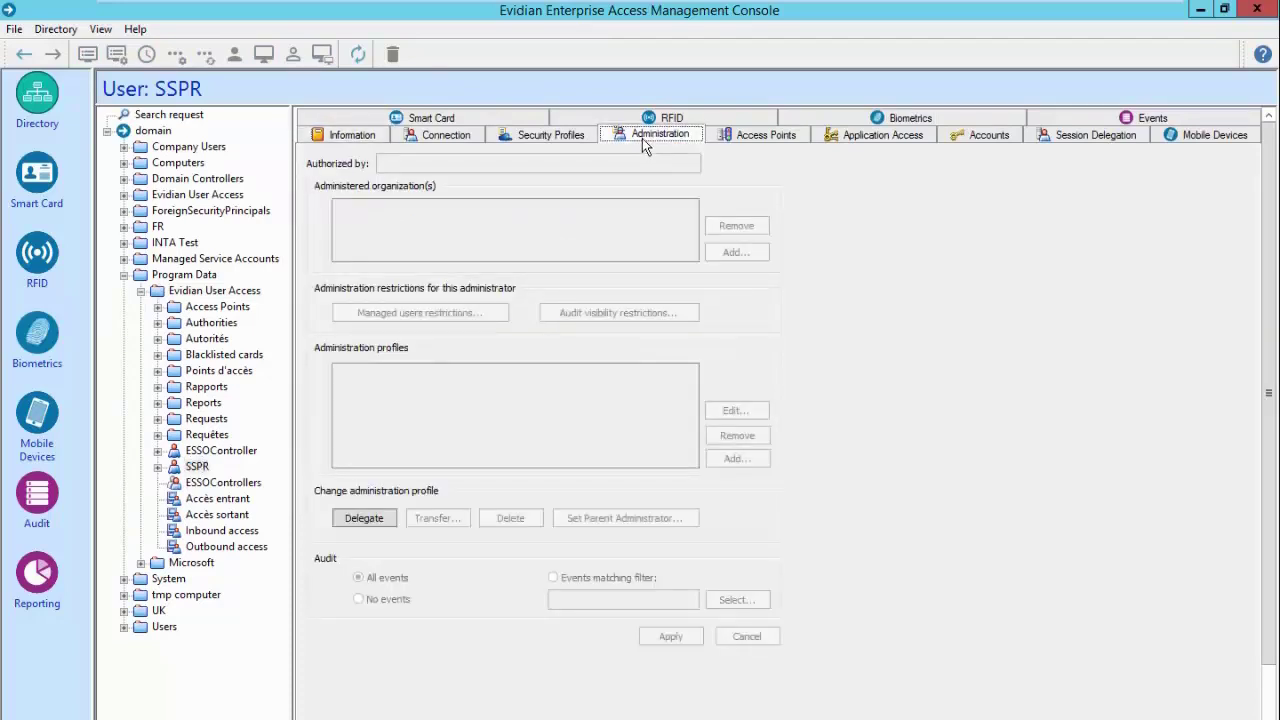
click(370, 519)
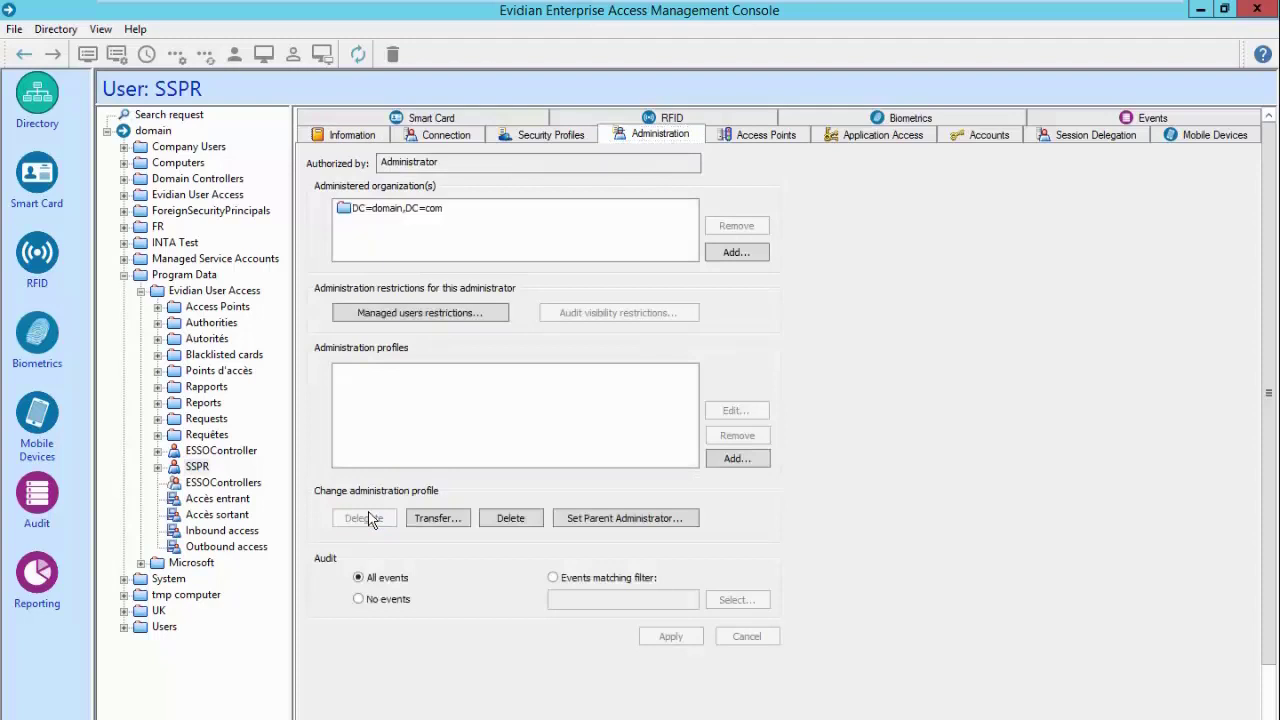
Step: Review the administration rights granted by the Admin SSPR profile among the available administration profiles
click(748, 460)
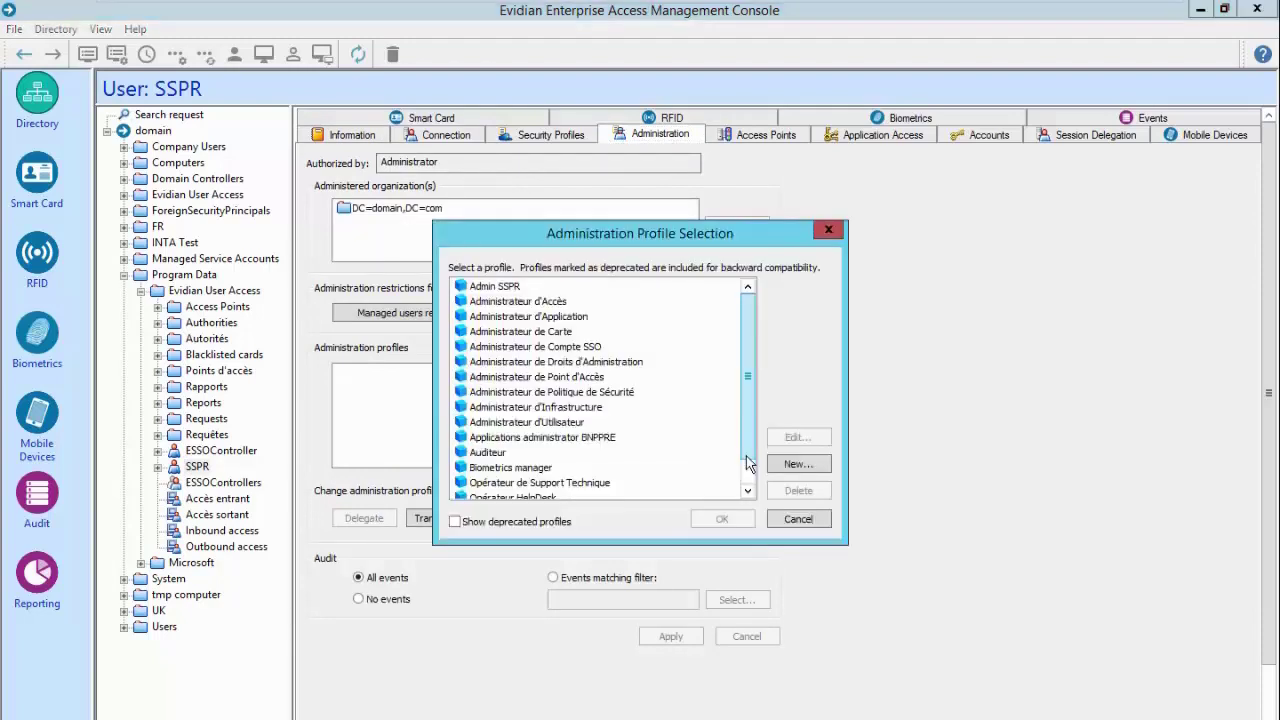
click(488, 288)
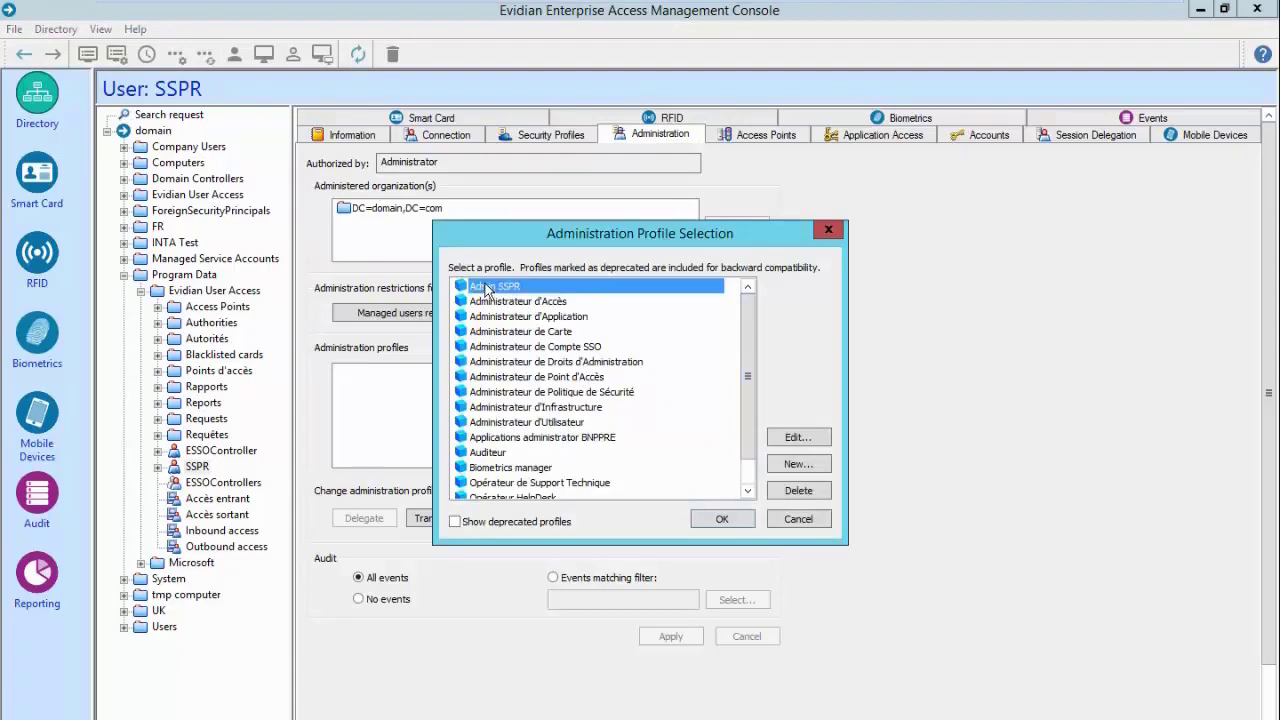
click(785, 437)
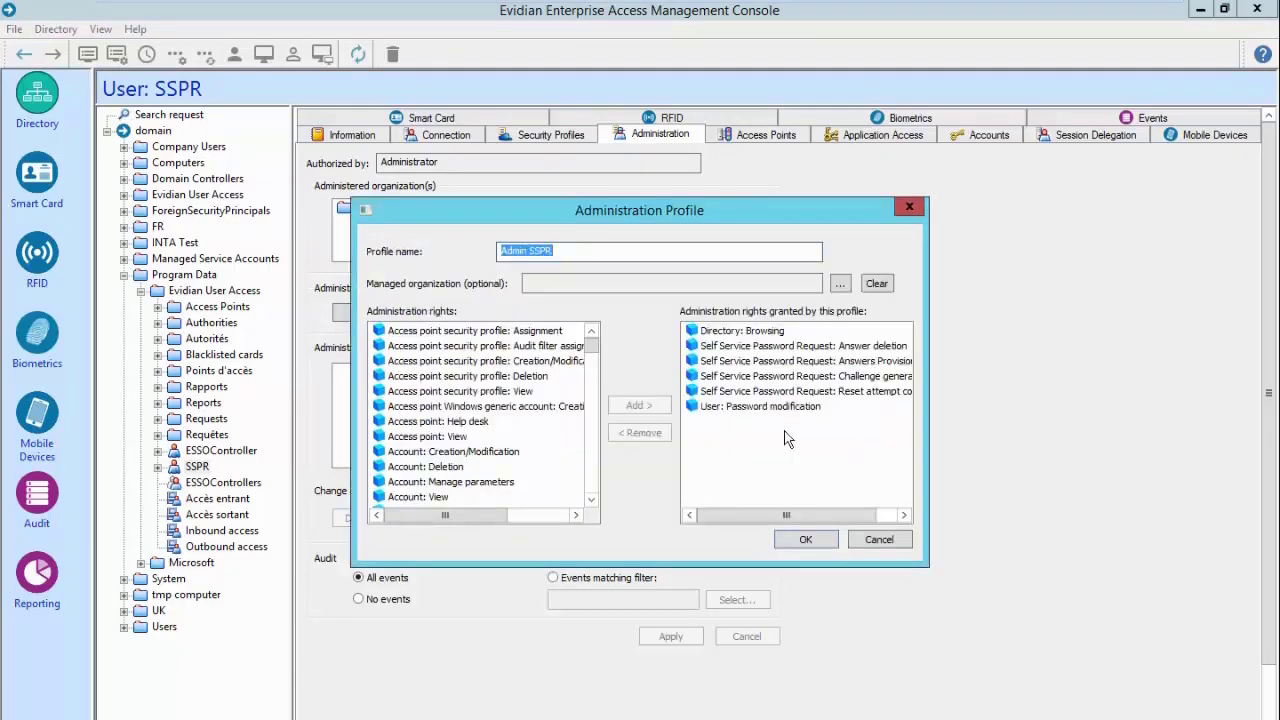
drag(797, 523, 809, 527)
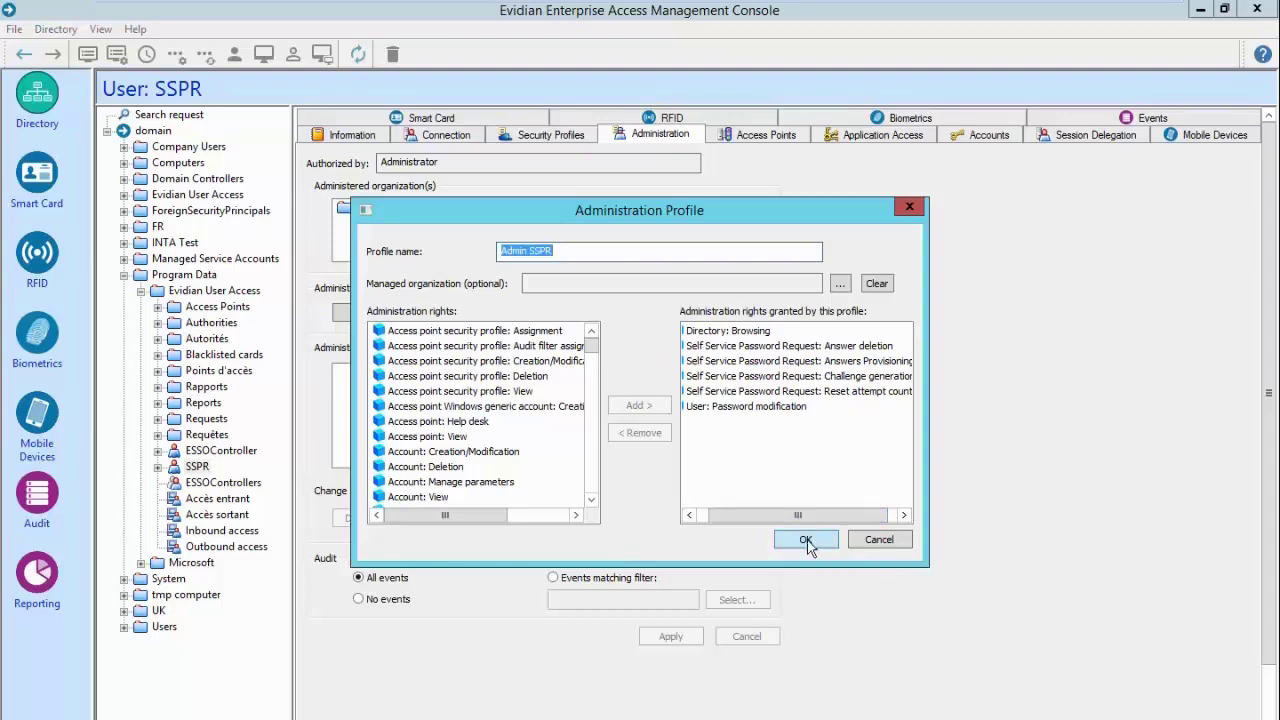
click(805, 540)
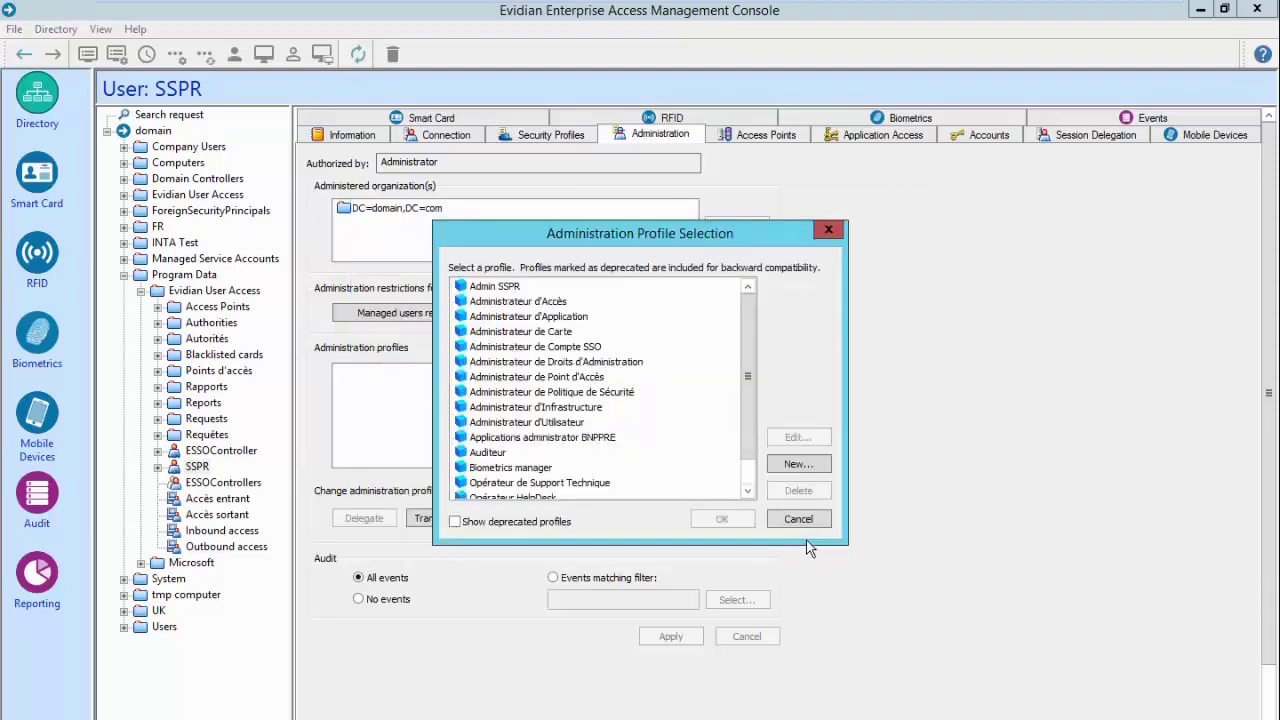
Step: Assign the Admin SSPR administration profile to the SSPR user and apply the change
click(492, 287)
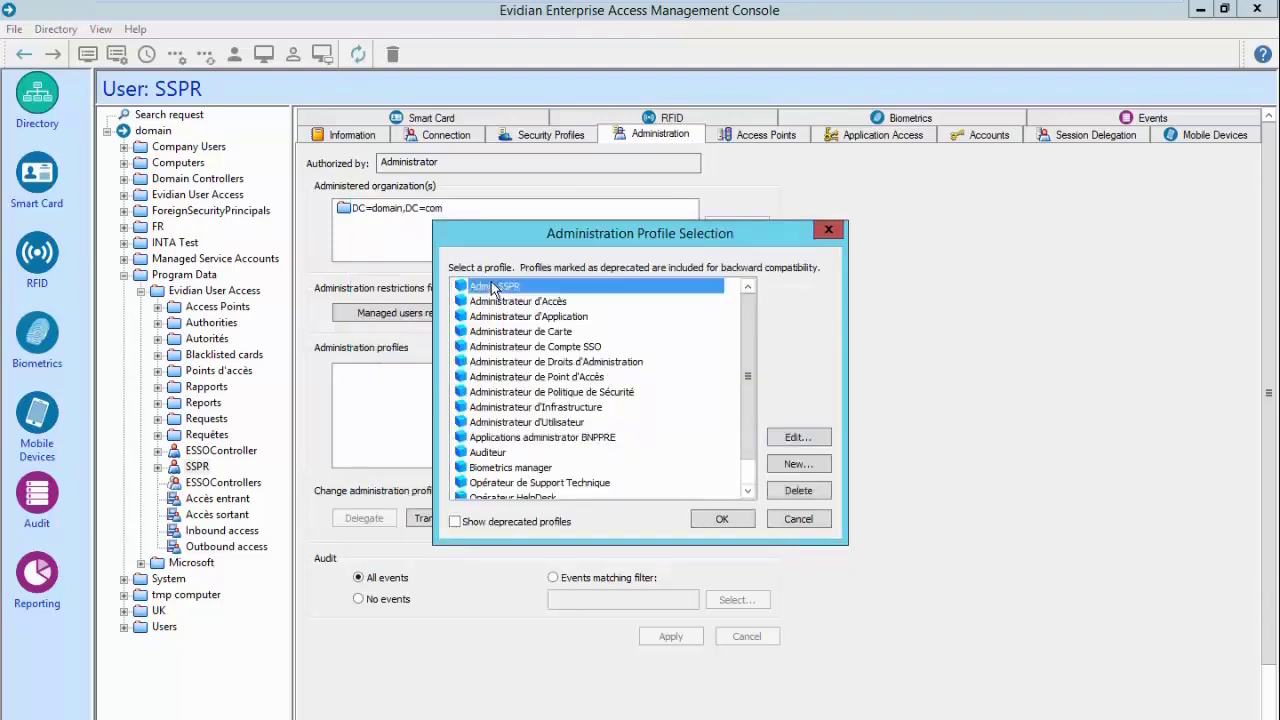
click(721, 519)
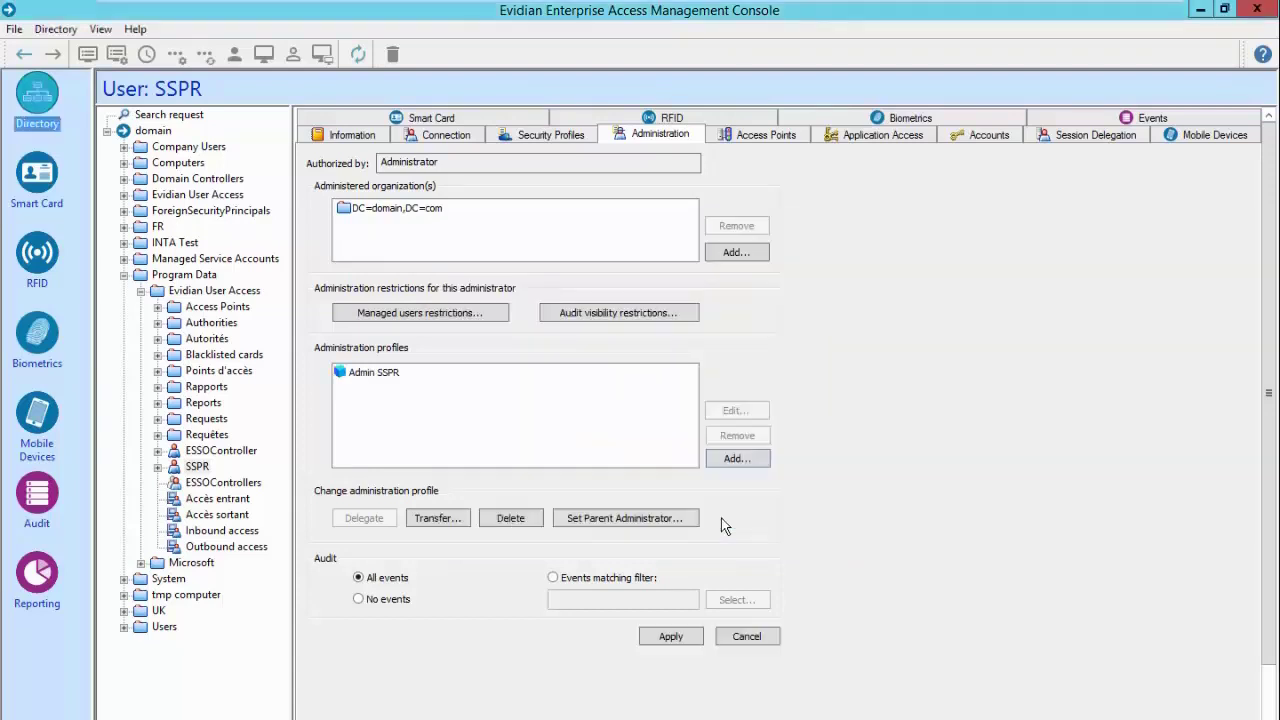
click(677, 643)
Step: Close the Enterprise Access Management Console and launch it again
click(1257, 9)
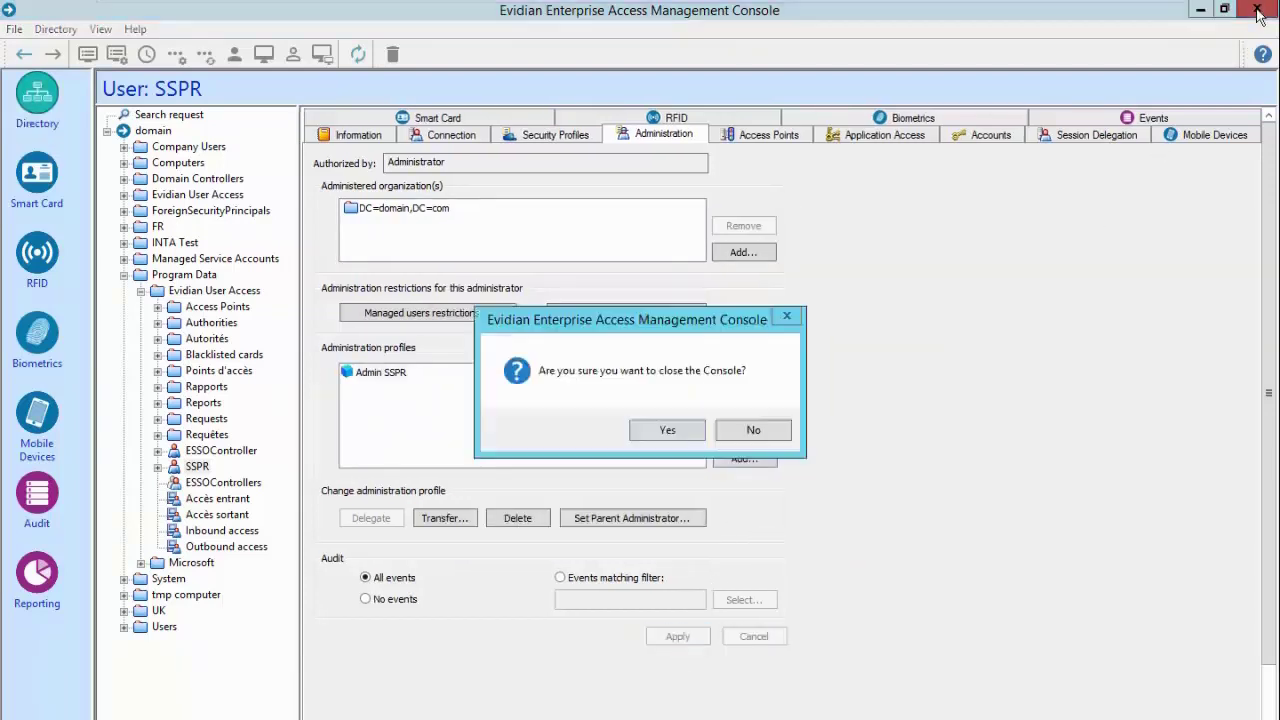
click(666, 422)
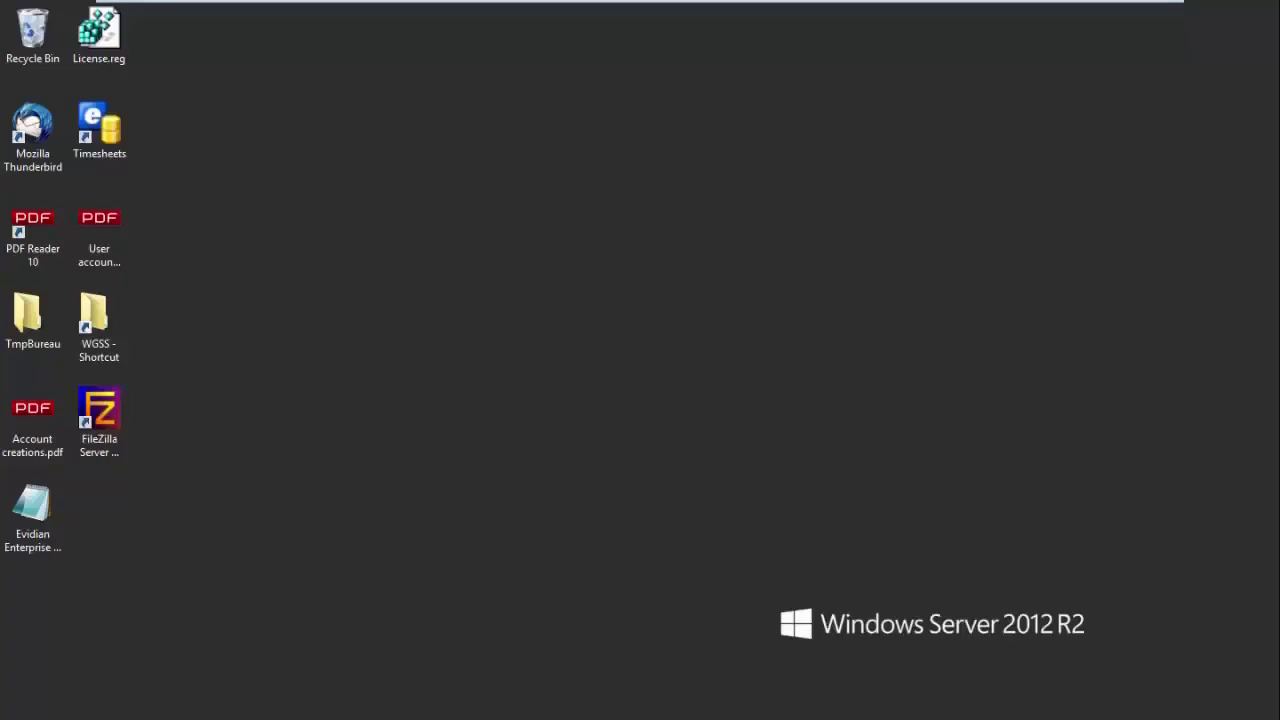
key(super)
key(ctrl+Tab)
click(1046, 78)
text(e)
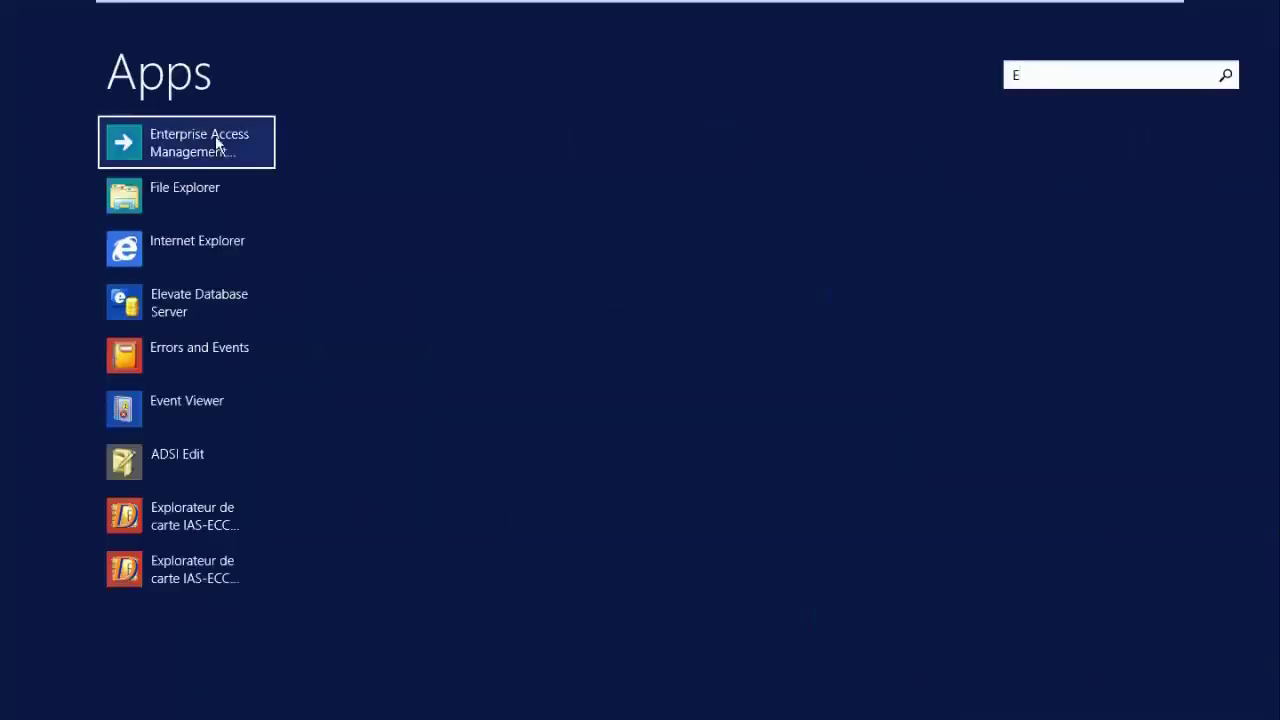
click(216, 140)
Step: Open a console session with the SSPR login on DOMAIN, entering the account password
double_click(620, 374)
text(SSPR)
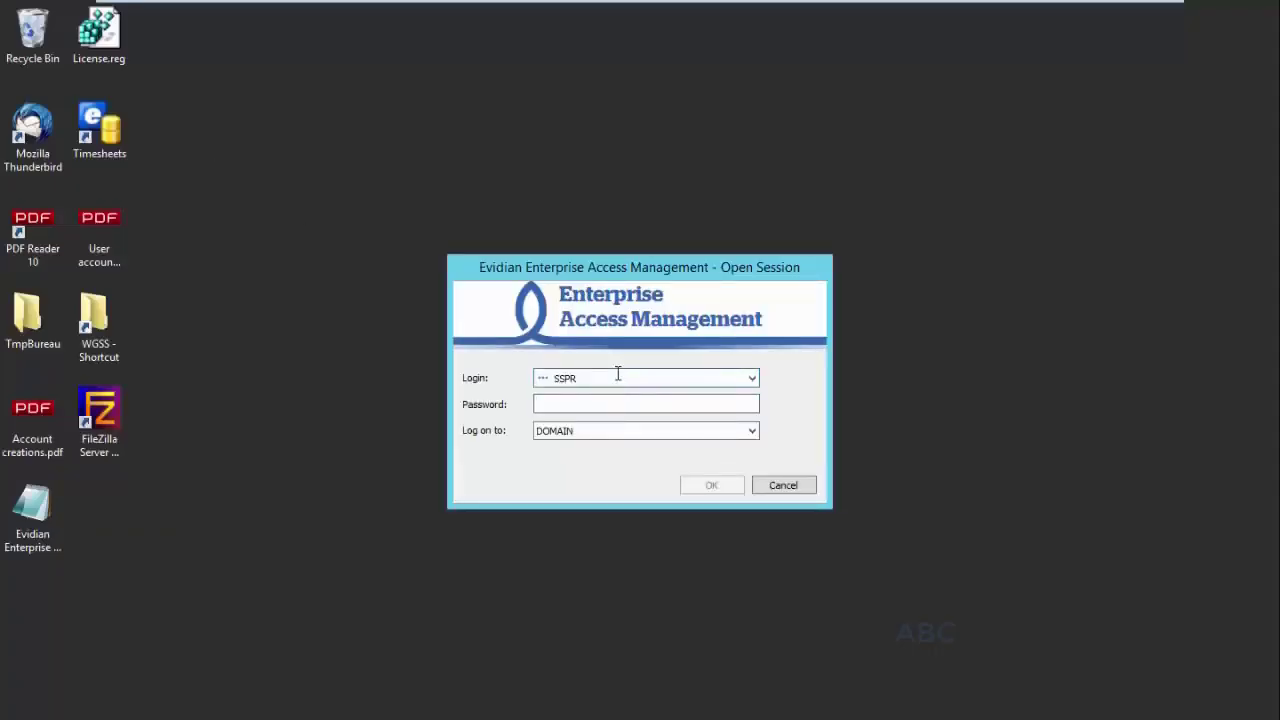
key(Tab)
text(********)
key(Return)
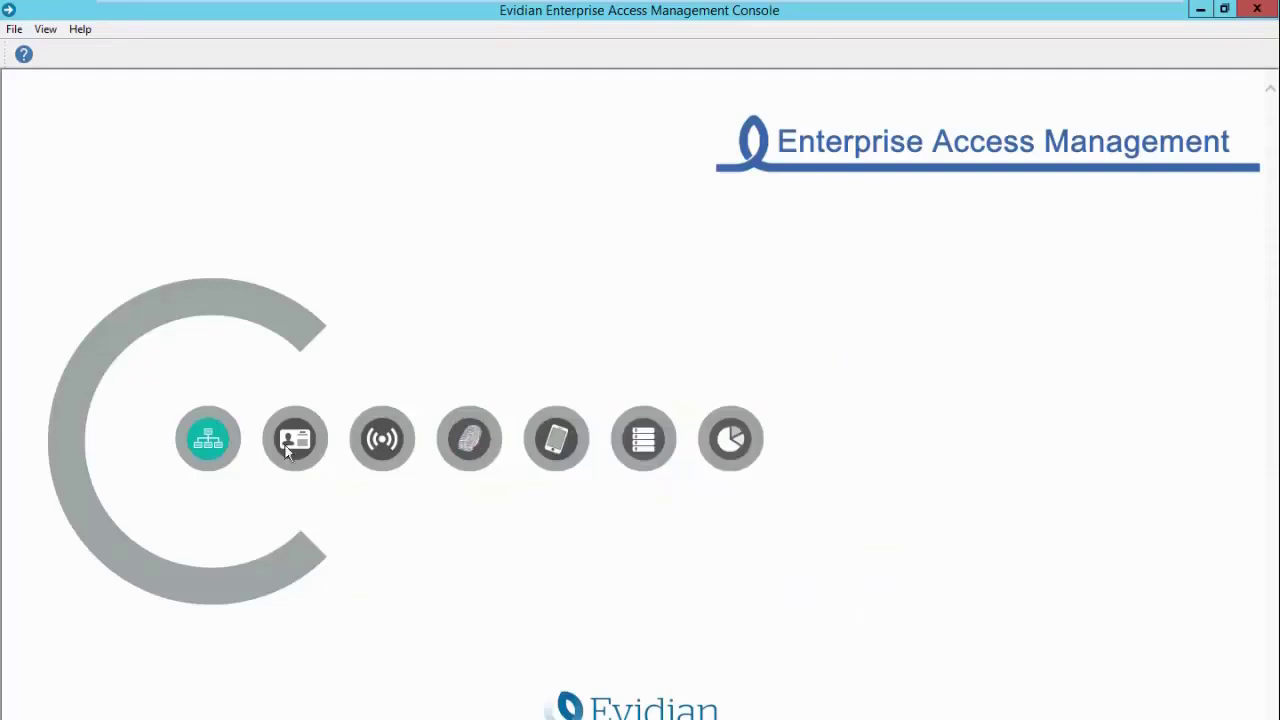
Step: Set and confirm a new password for the sixth user in the Company Users folder of the directory
click(200, 446)
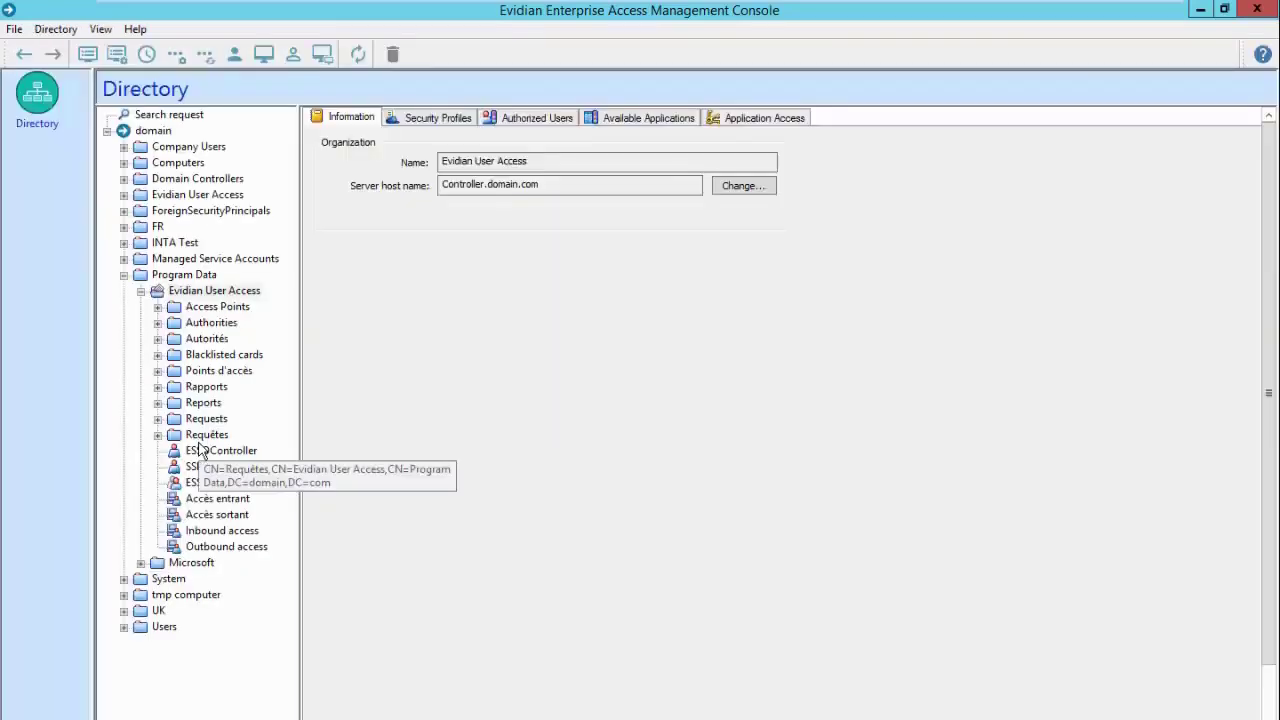
click(124, 147)
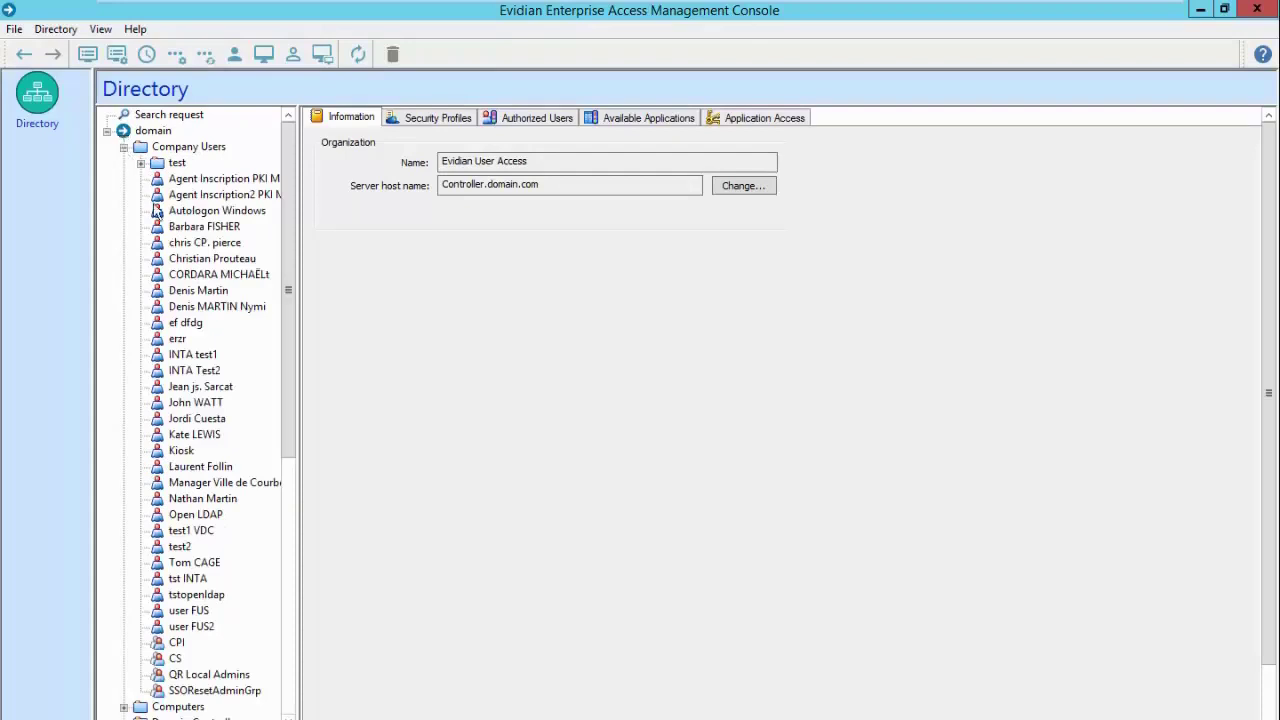
click(185, 258)
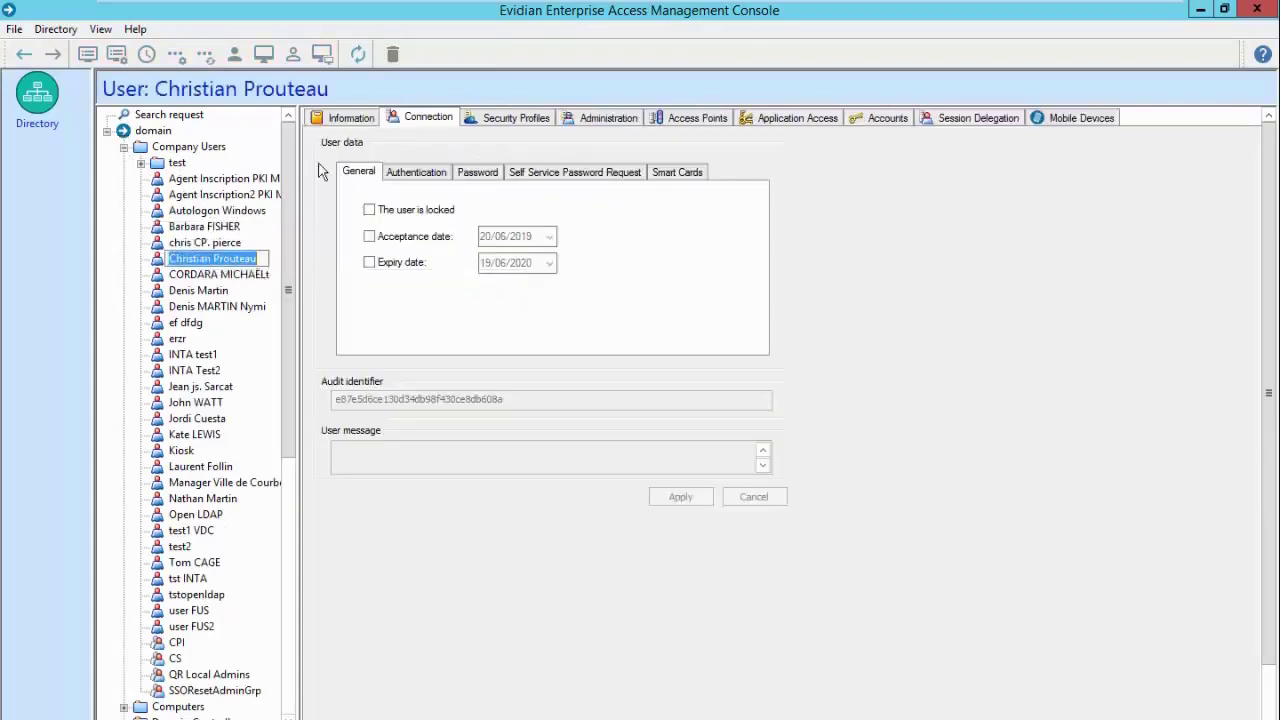
click(478, 172)
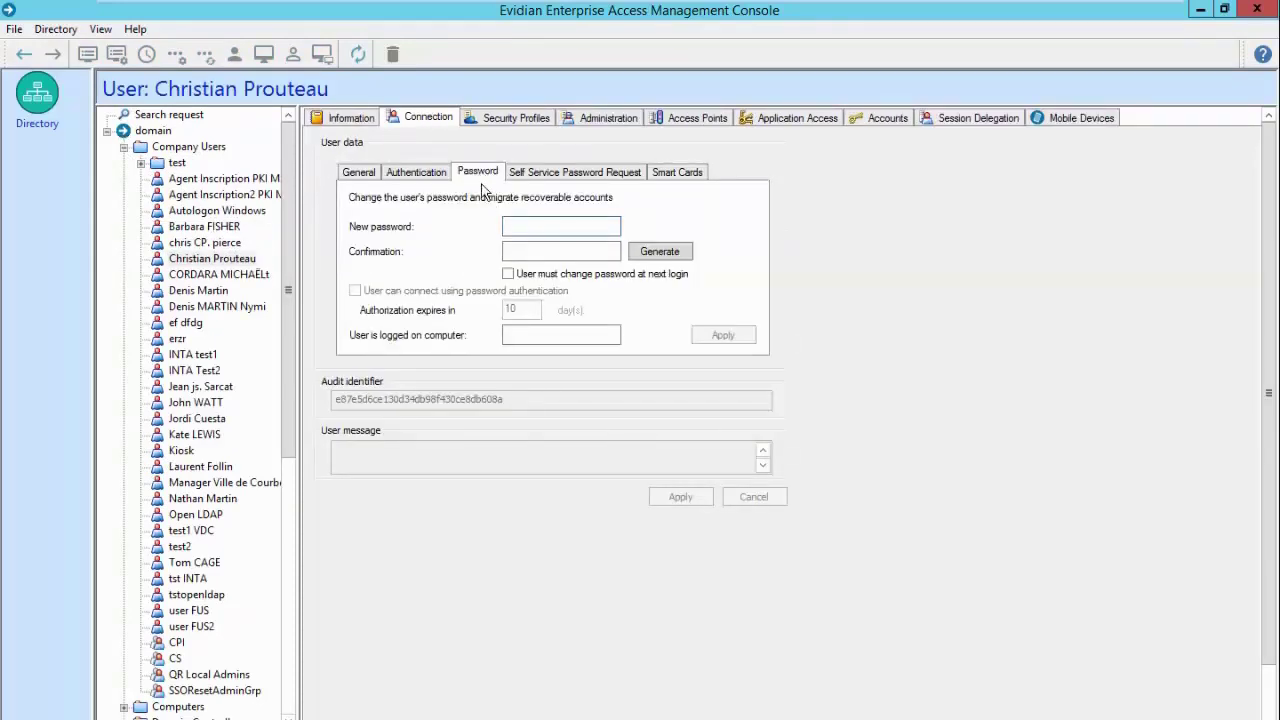
text(********)
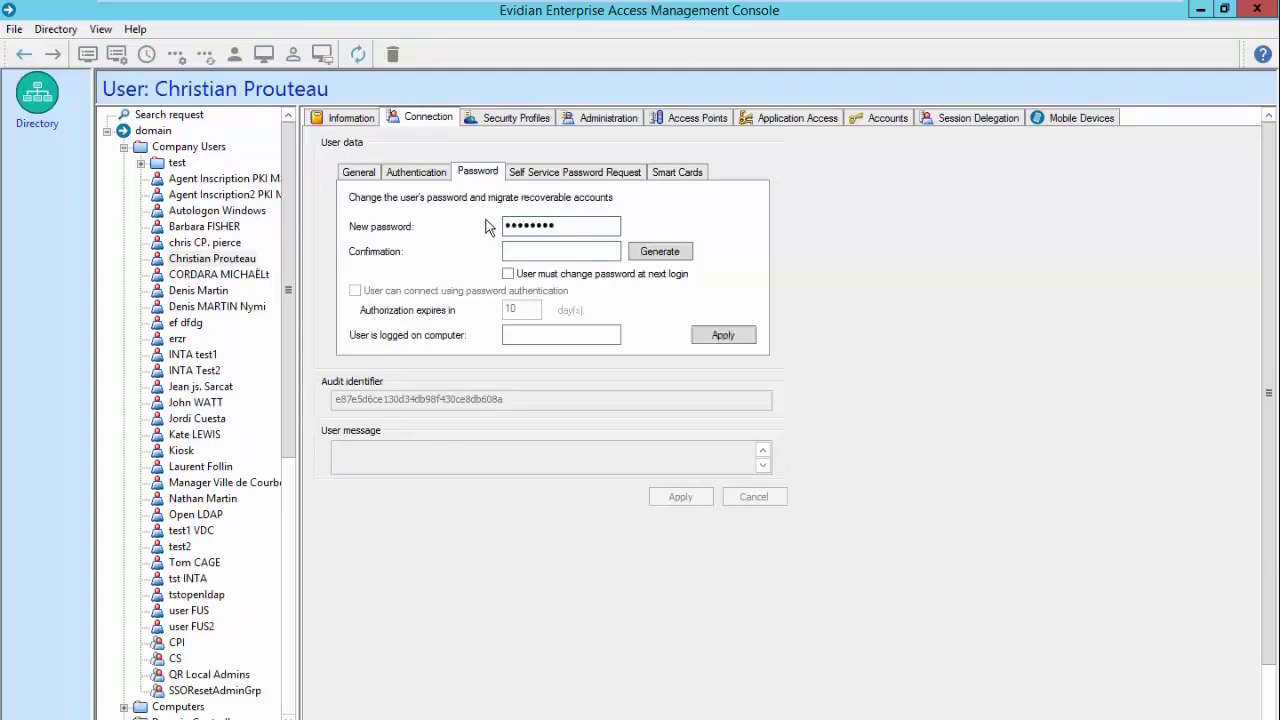
key(Tab)
text(********)
click(710, 337)
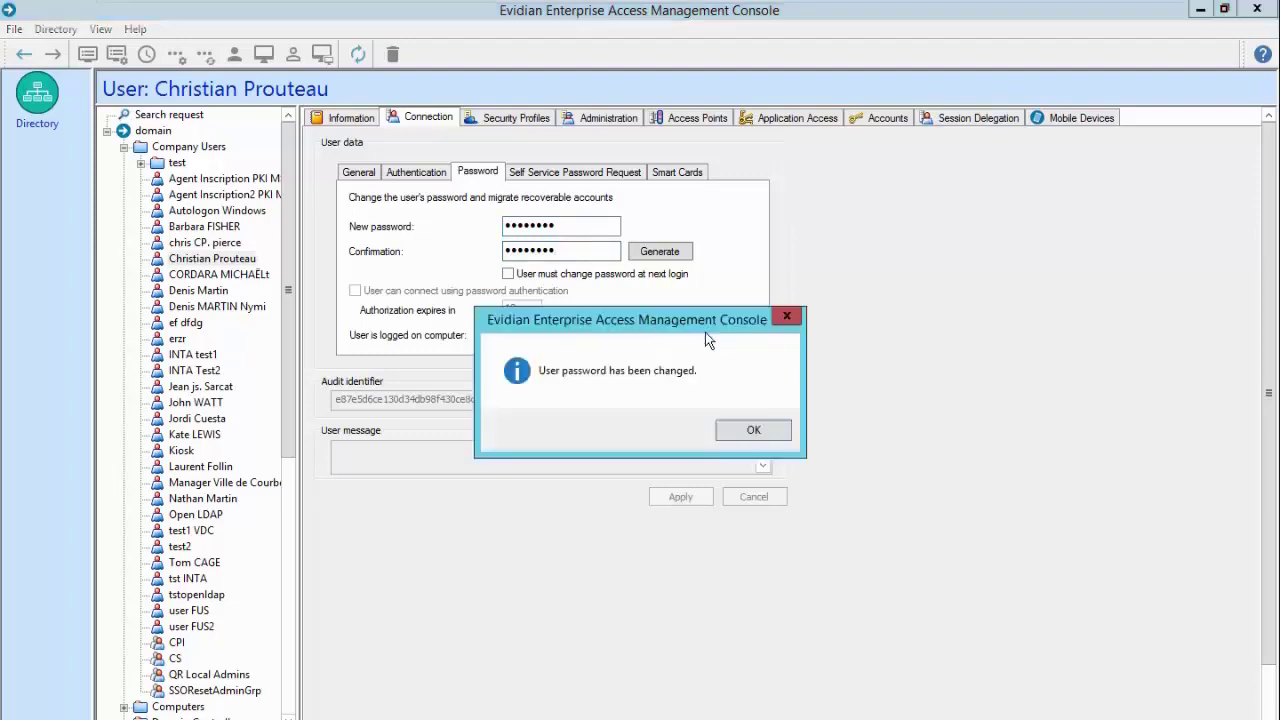
click(752, 431)
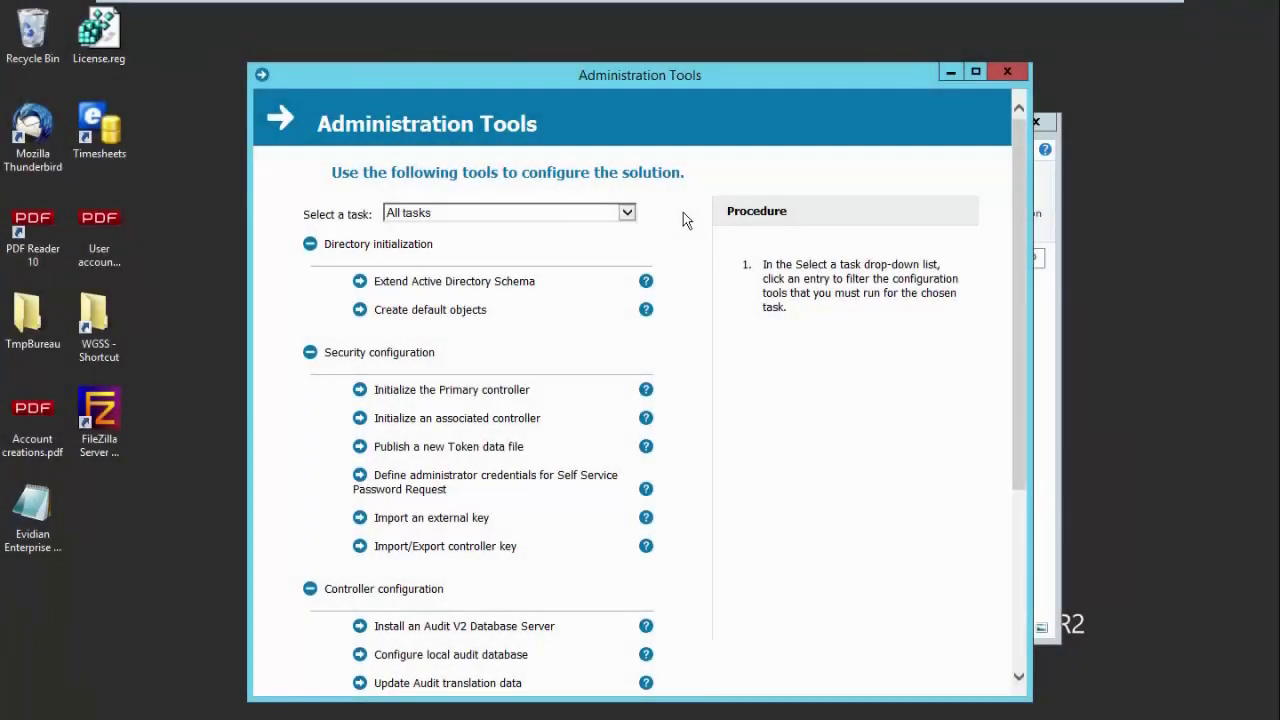
Step: In Administration Tools, store the Self Service Password Request administrator credentials with login DOMAIN\SSPR and the confirmed account password
click(464, 483)
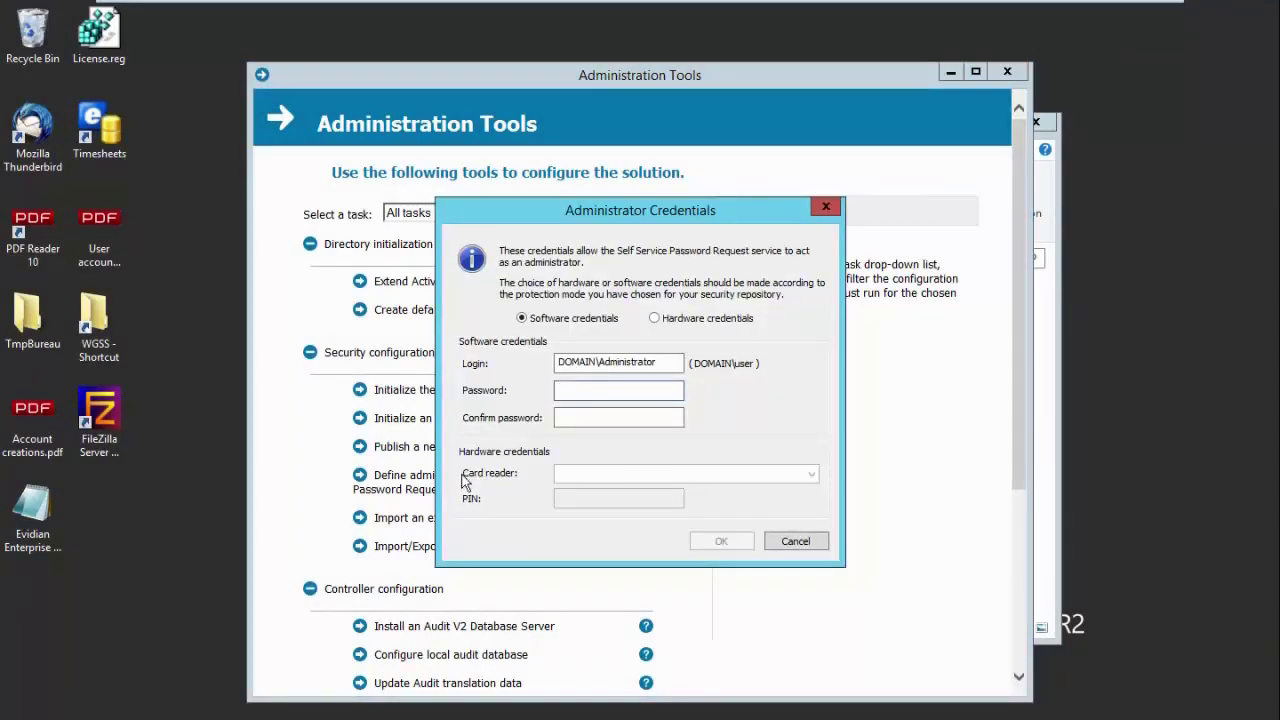
drag(674, 362, 601, 366)
text(SSPR)
key(Tab)
text(****************)
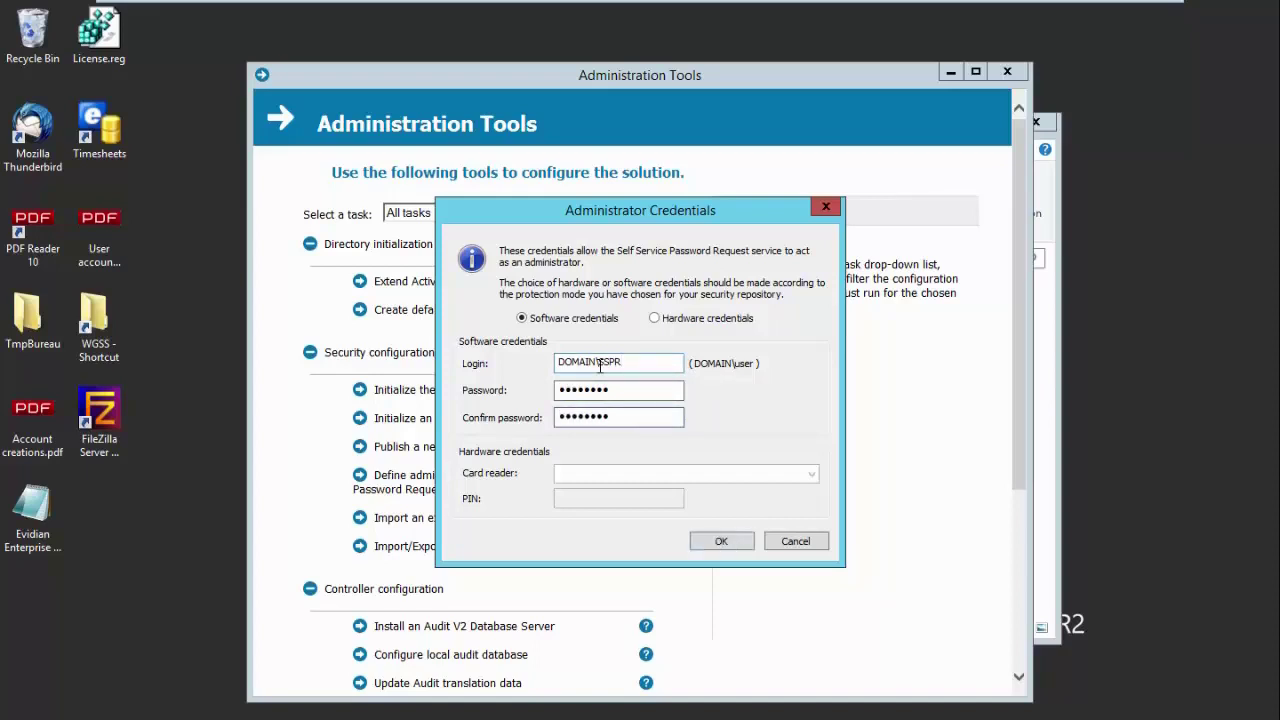
click(714, 557)
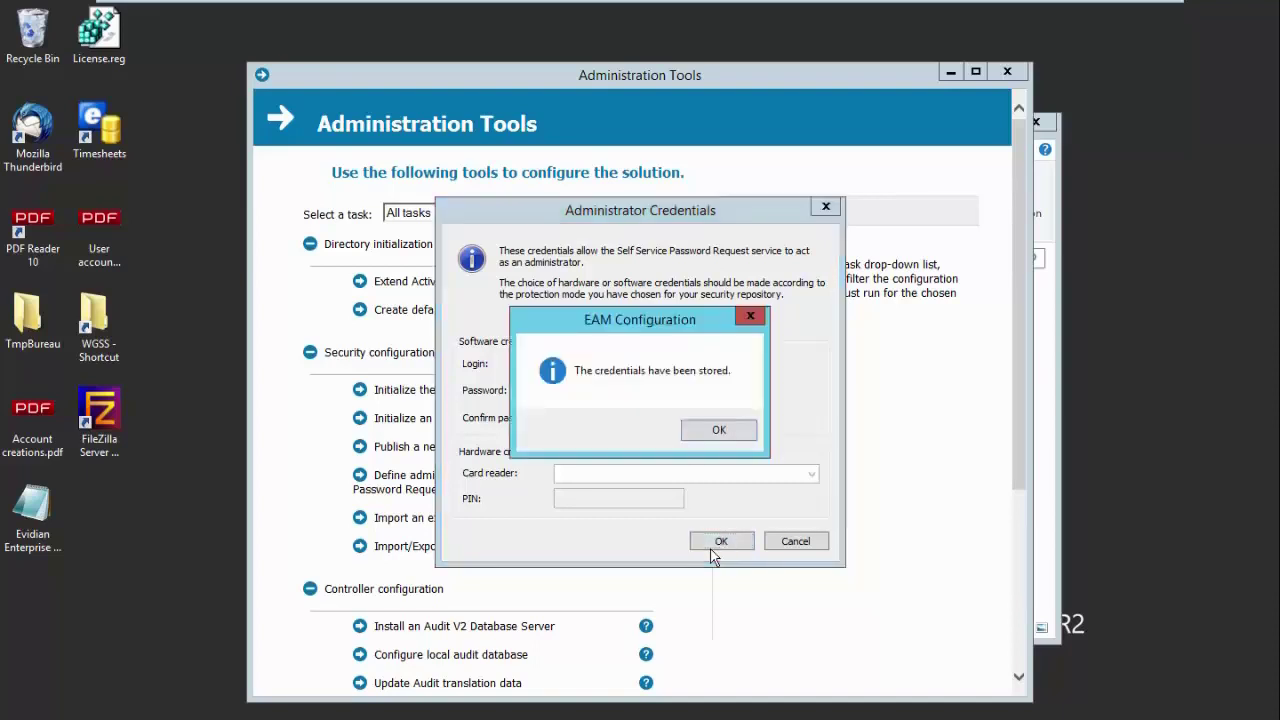
click(716, 432)
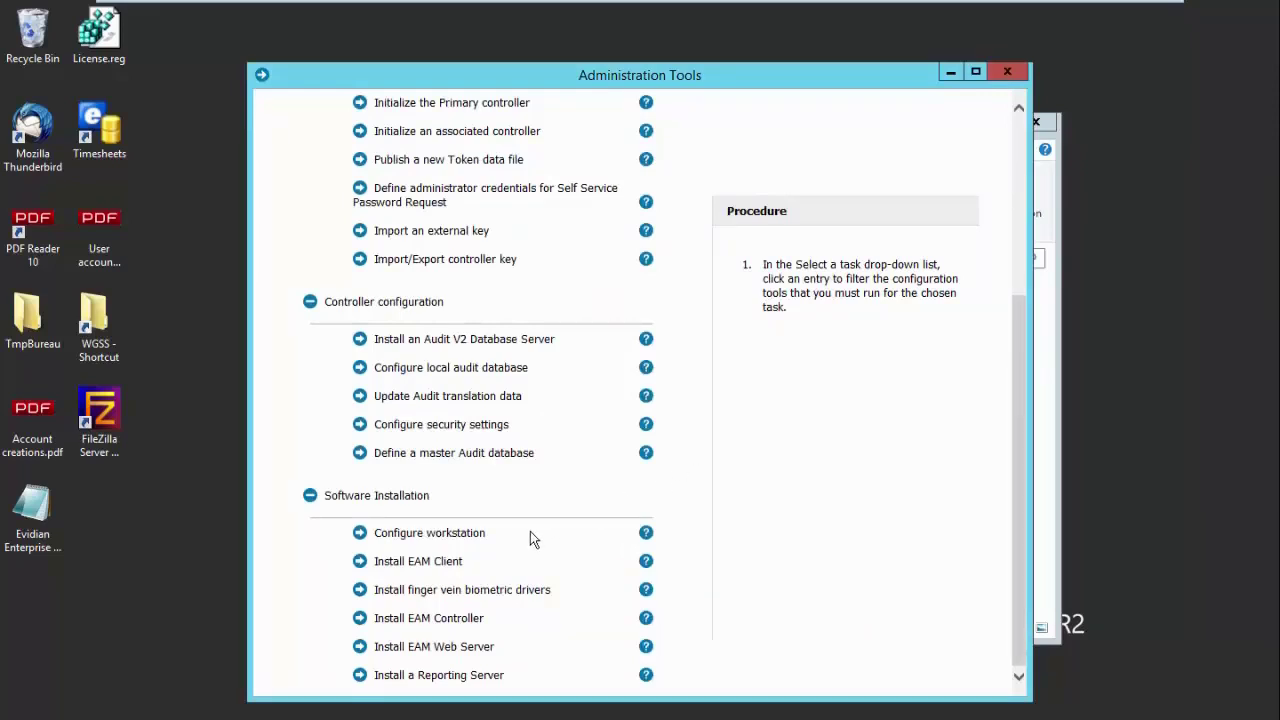
Step: In the controller's security settings, browse for the key and certificate file that secures the Web Service
click(476, 433)
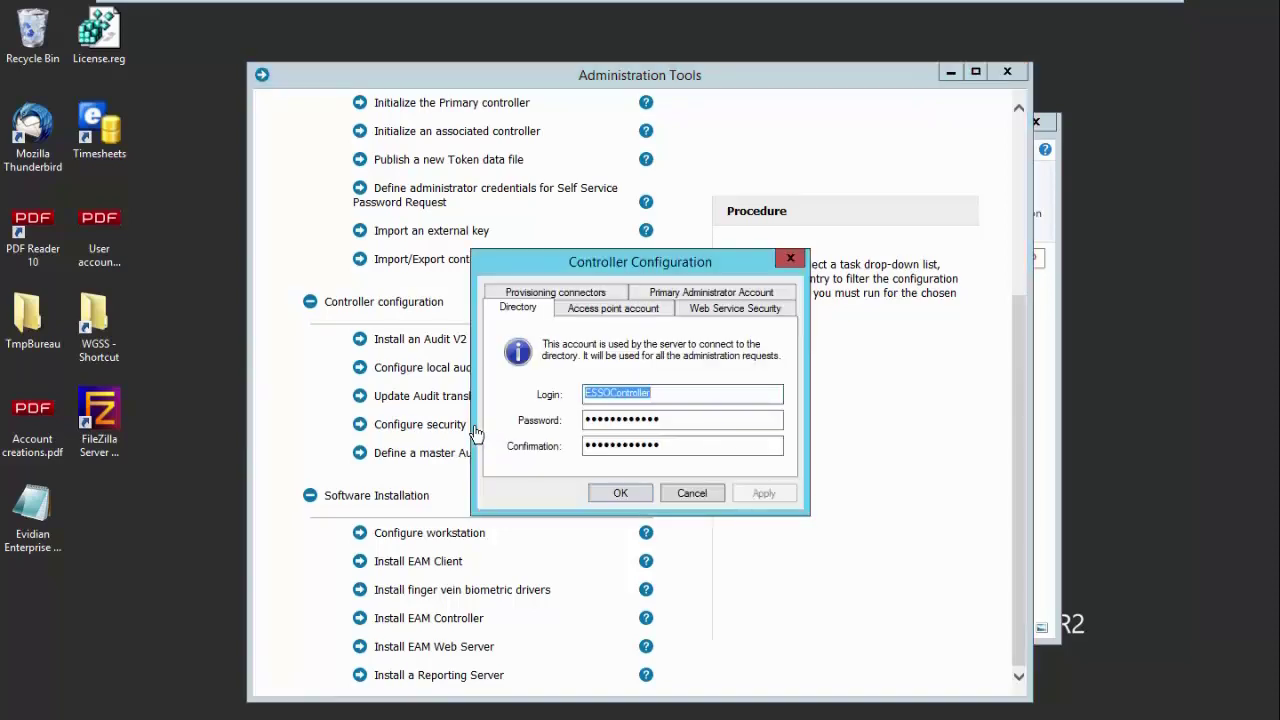
click(737, 312)
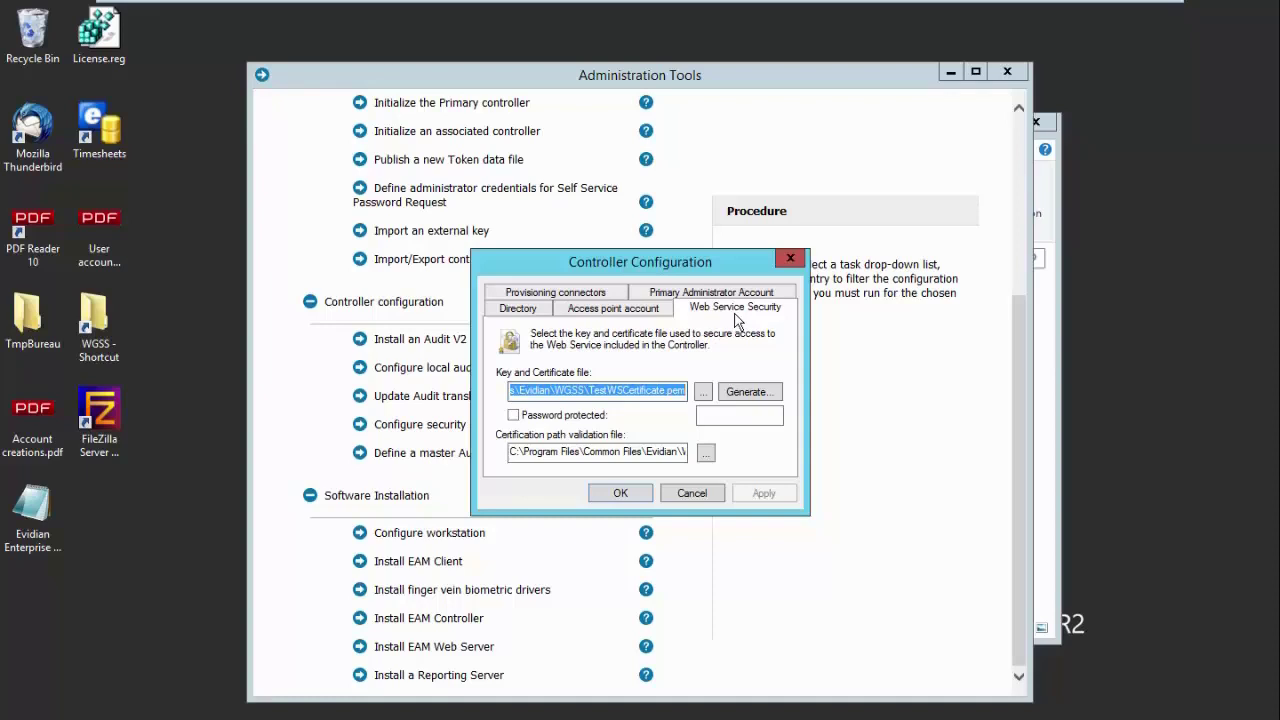
click(703, 391)
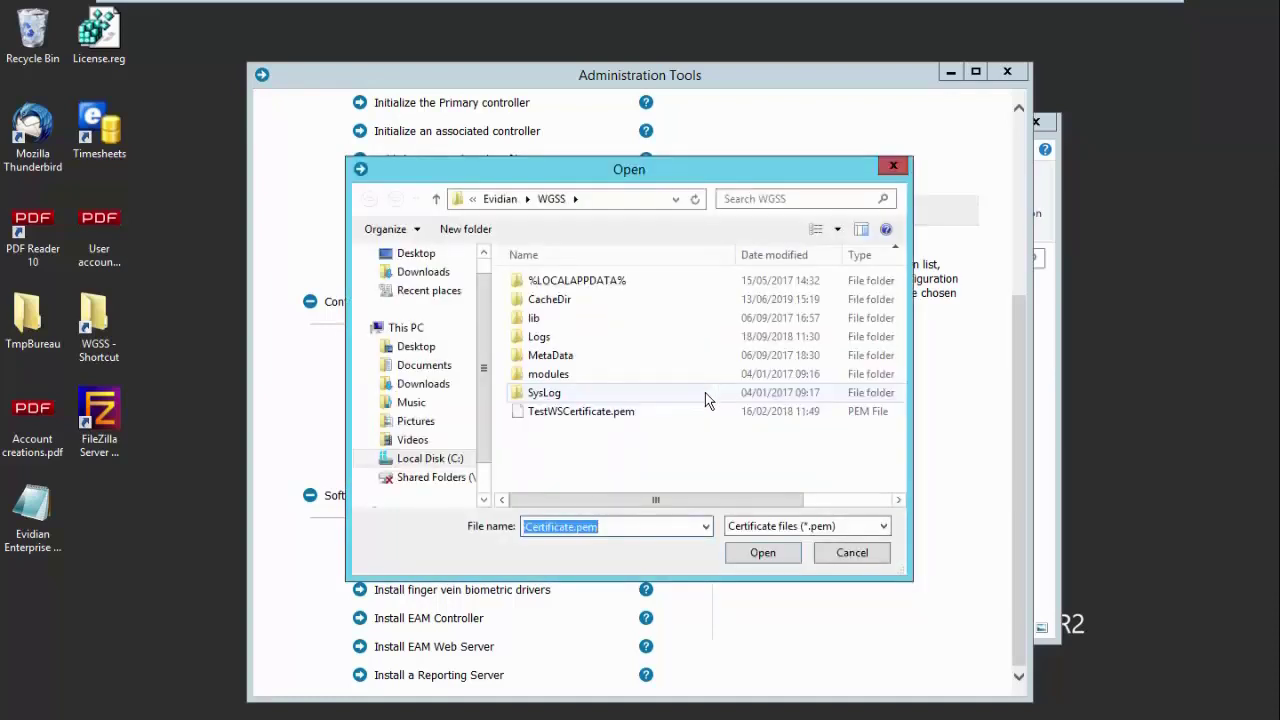
click(701, 408)
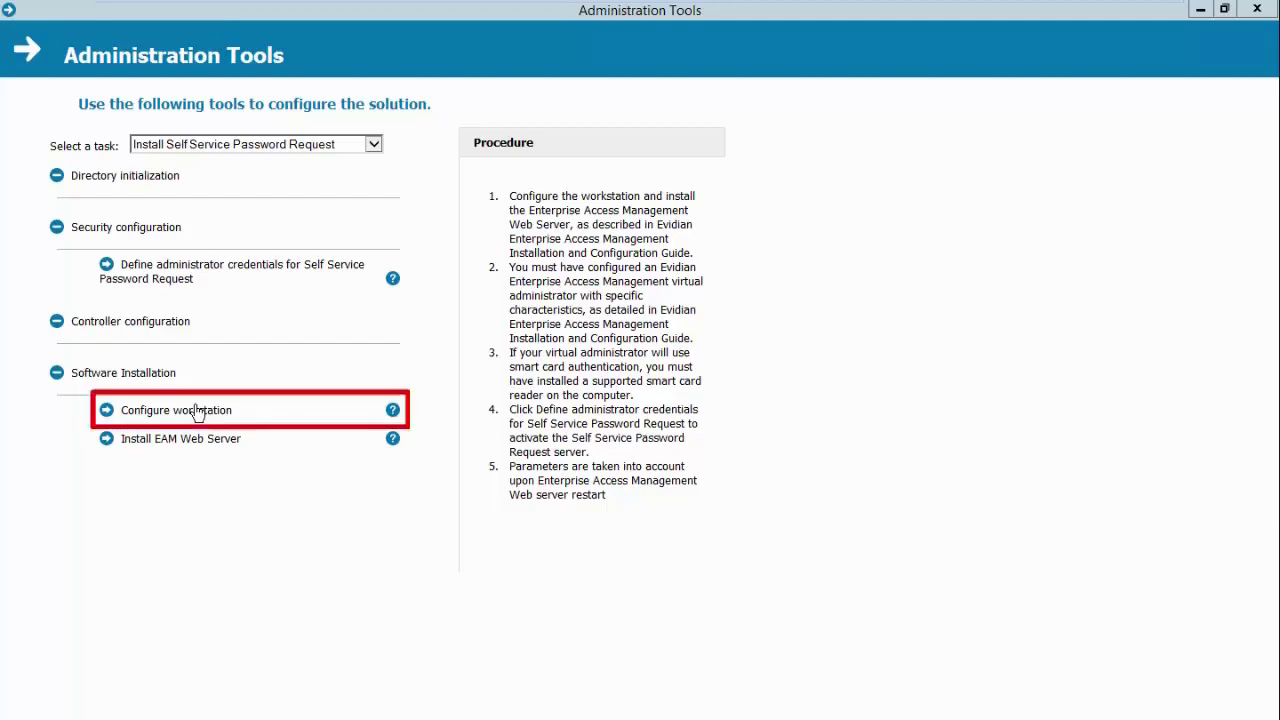
Step: For the Install Self Service Password Request task, enter and confirm the DOMAIN\SSPR administrator password and store the credentials
click(178, 280)
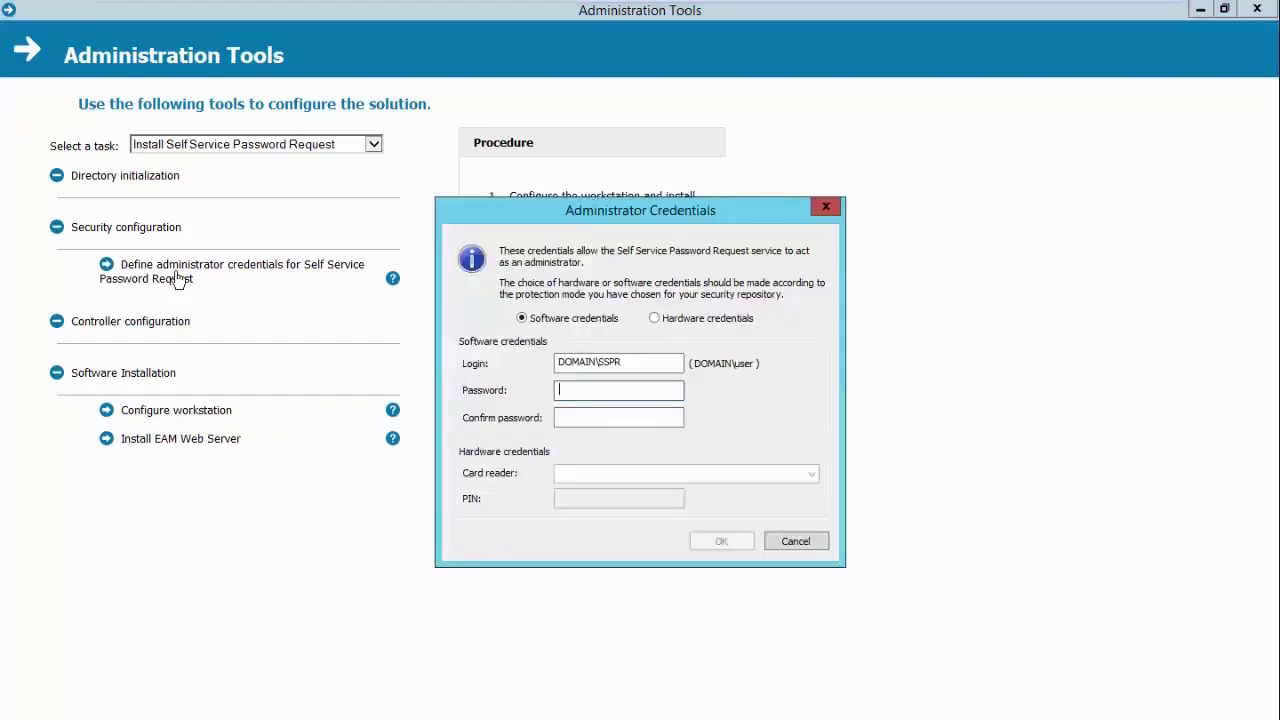
text(********)
key(Tab)
text(********)
key(Return)
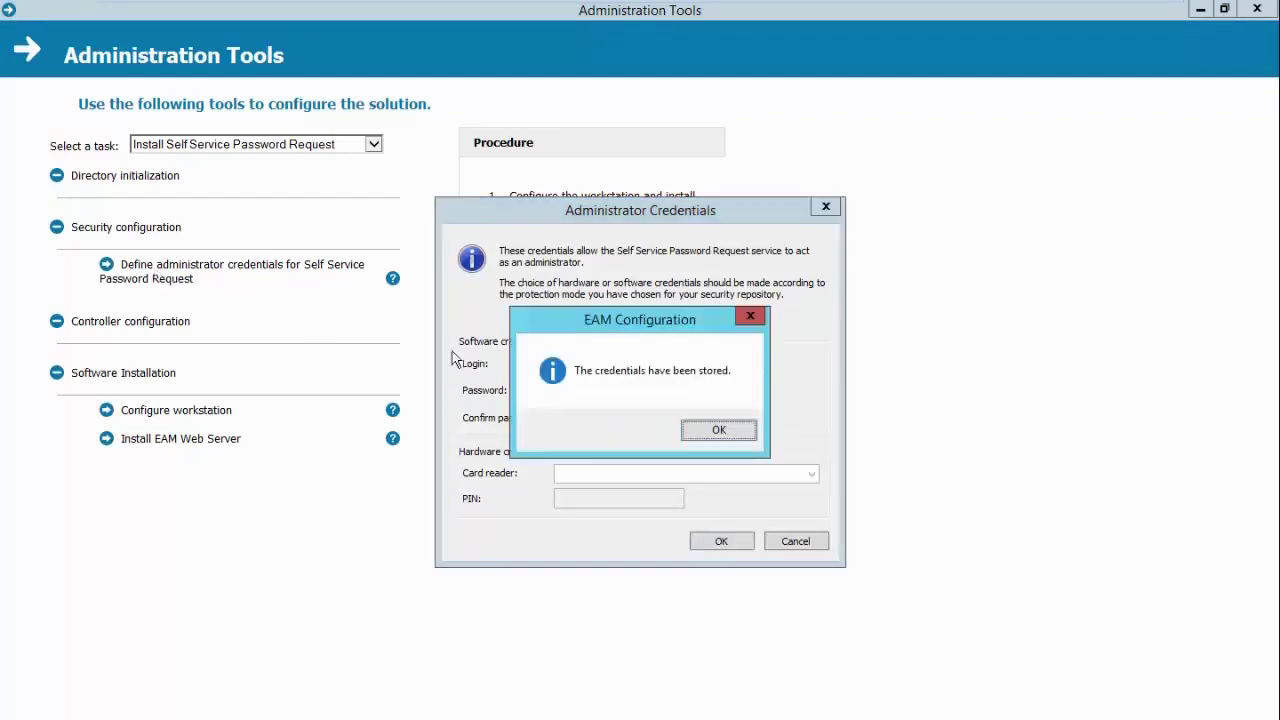
click(704, 430)
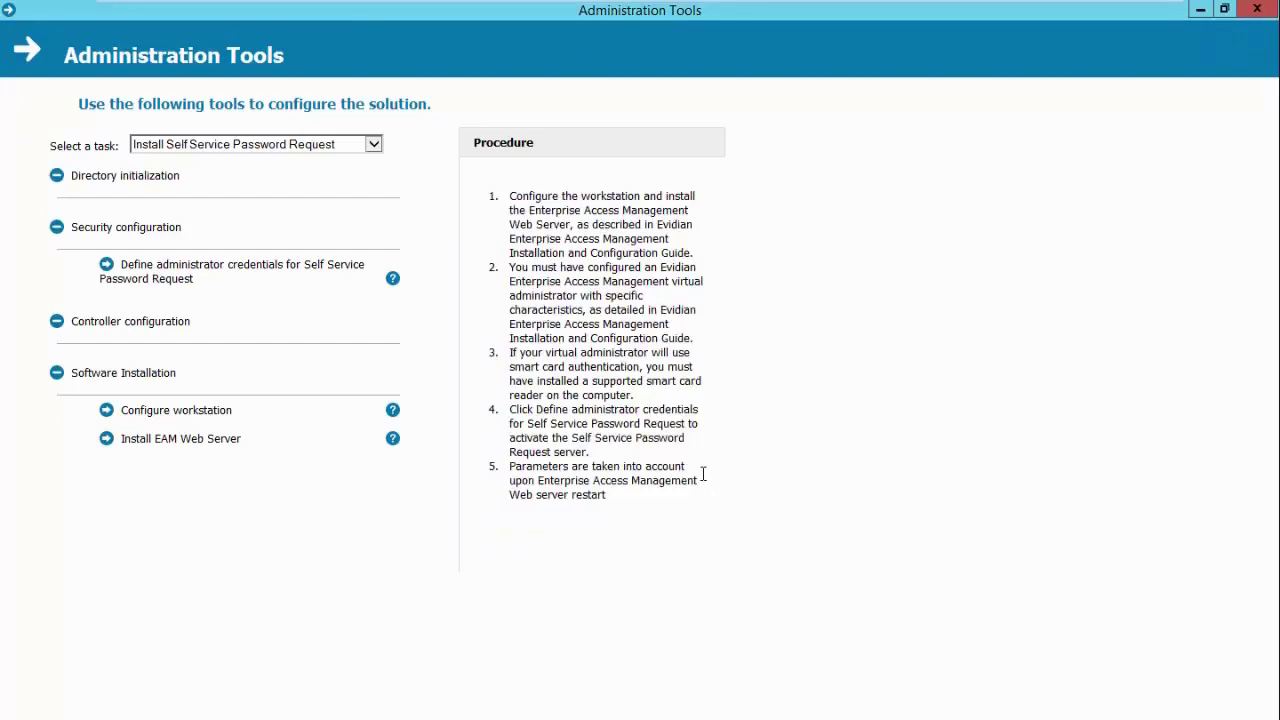
Step: Try to update the EAM Web Server with Self Service Password Request, Web service and Self Admin. portal, and close the installer
click(165, 447)
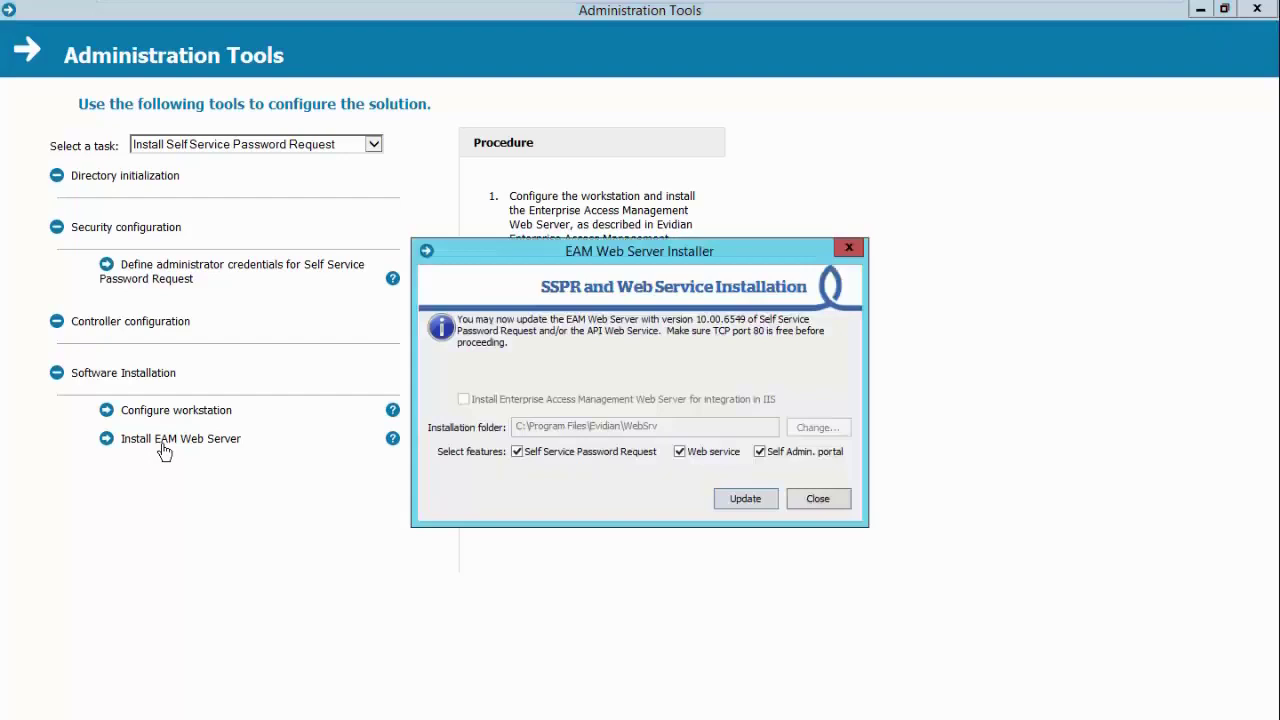
click(728, 504)
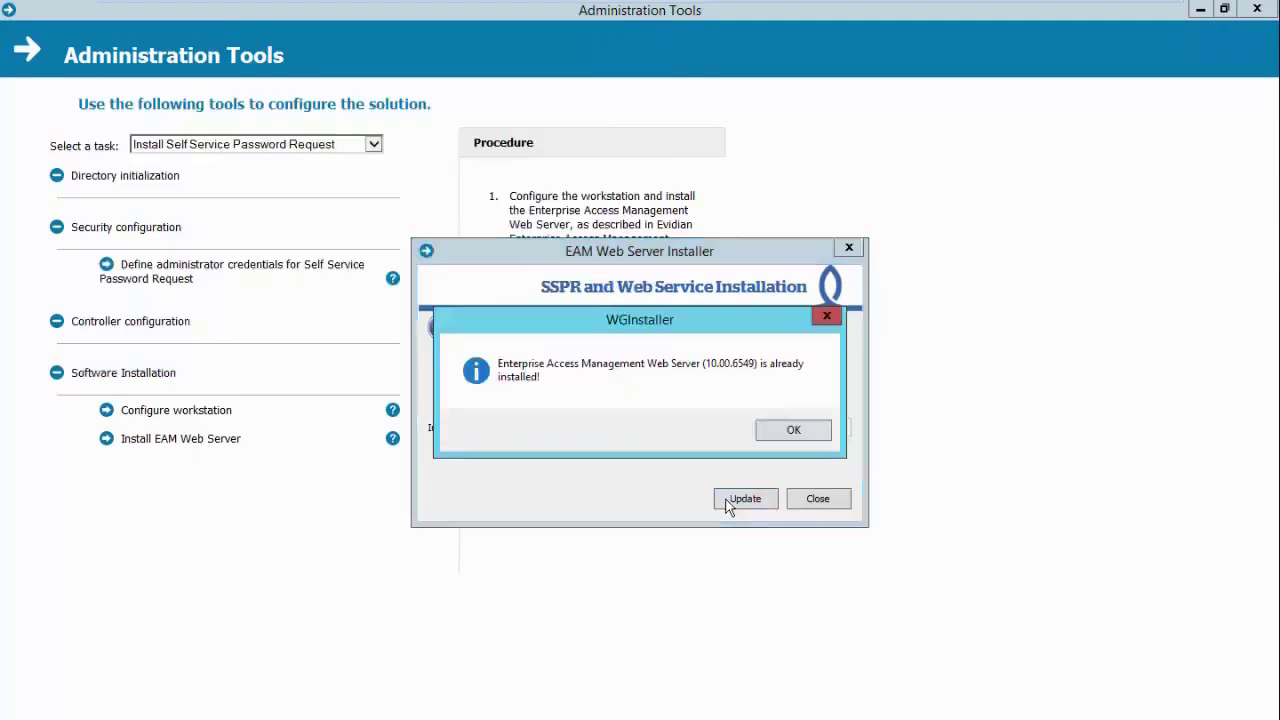
click(797, 435)
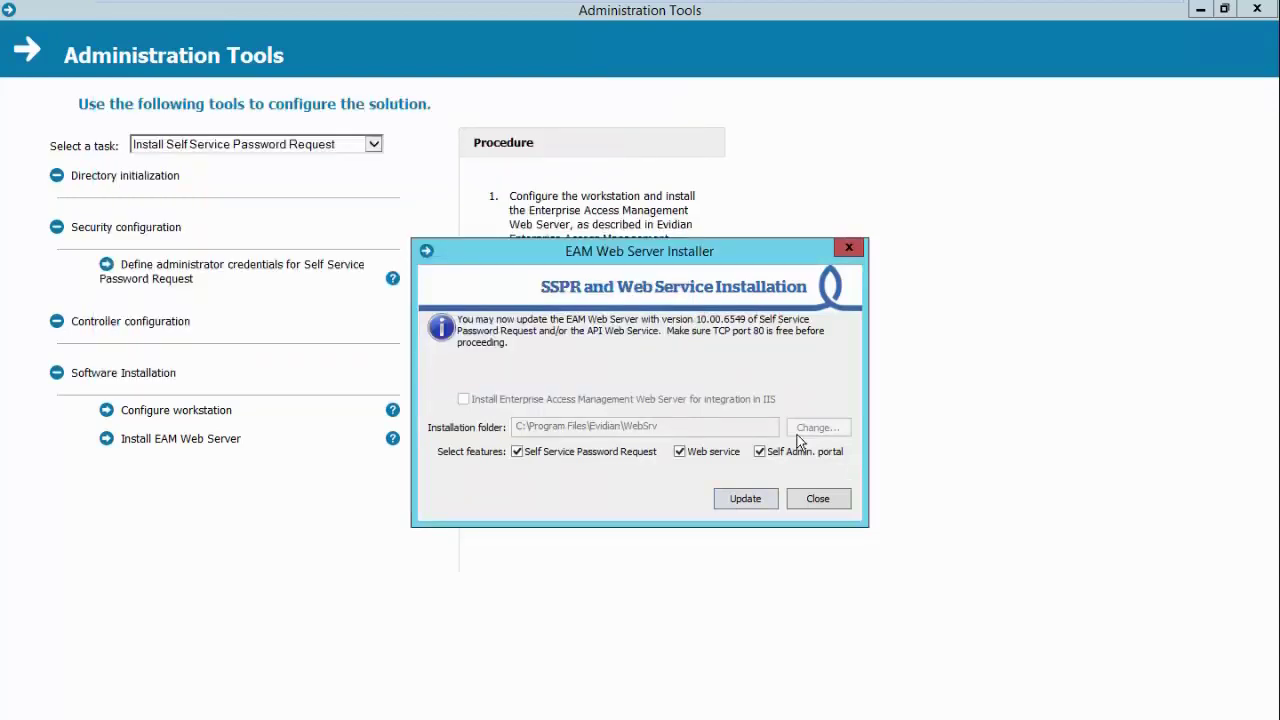
click(812, 500)
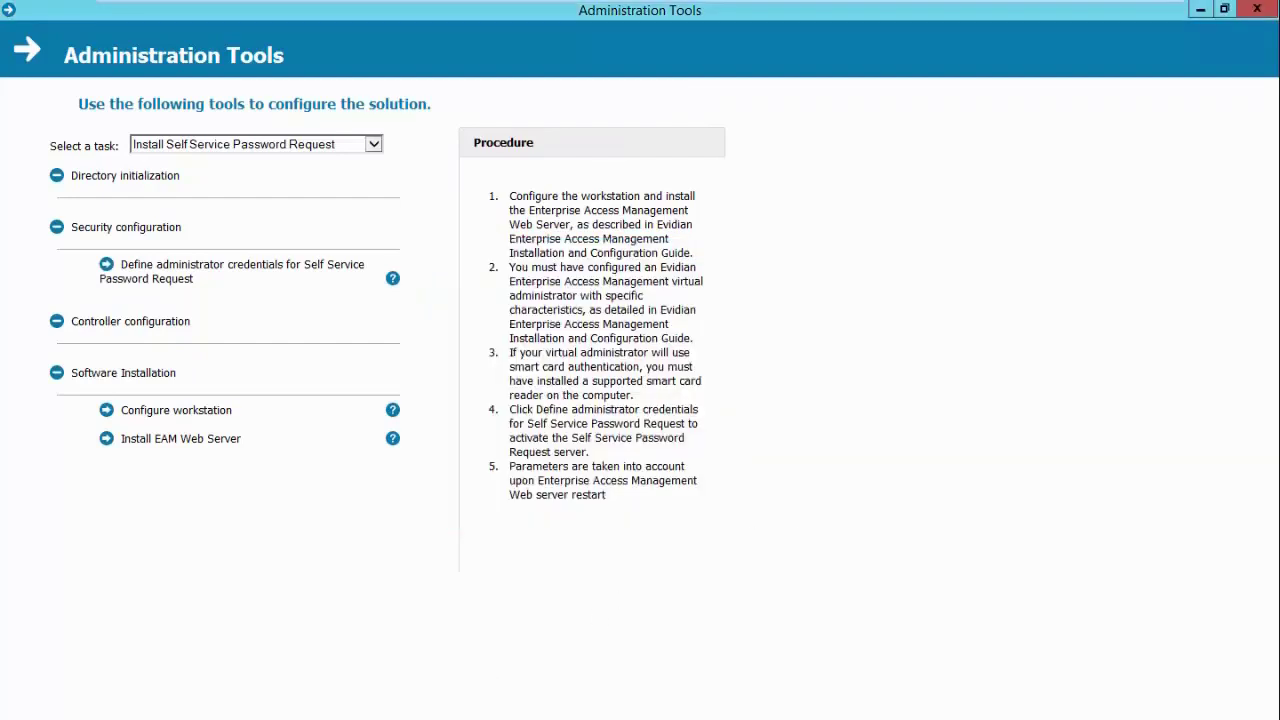
Step: In File Explorer, browse to the web server's configuration folder C:\Program Files\Evidian\WebSrv\Apache2.4\conf
key(super+e)
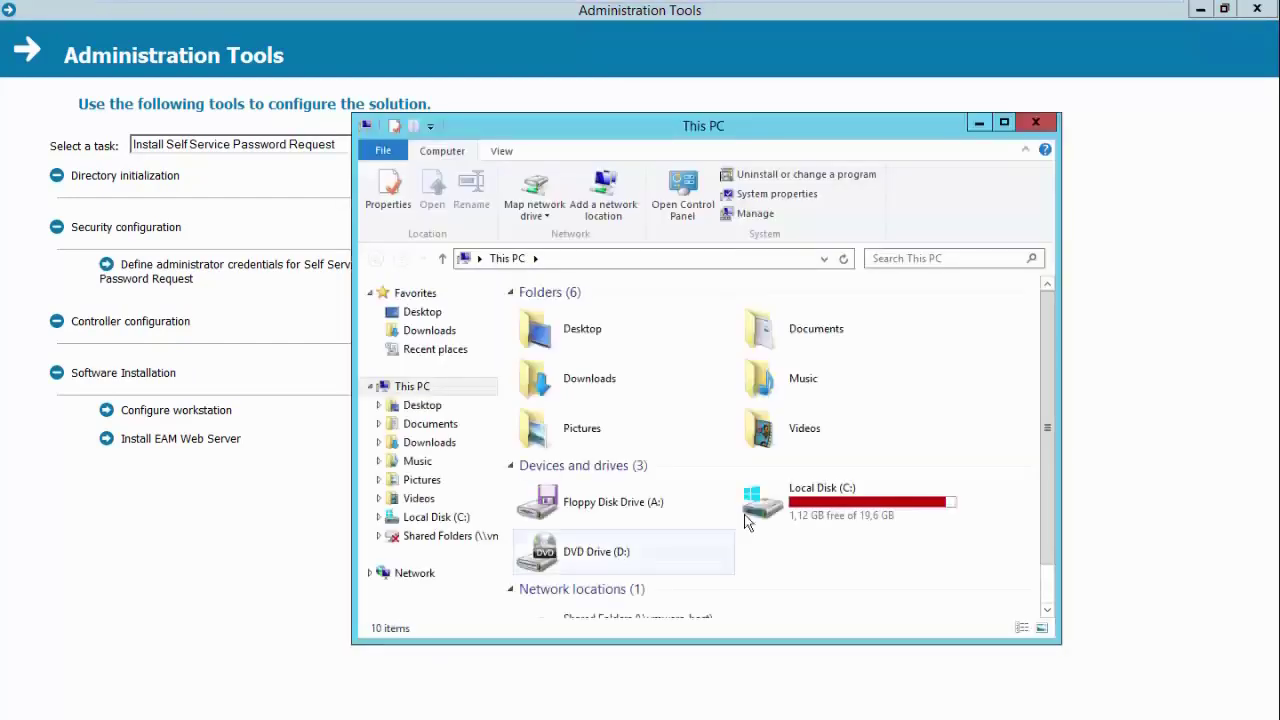
double_click(794, 505)
double_click(575, 351)
double_click(560, 370)
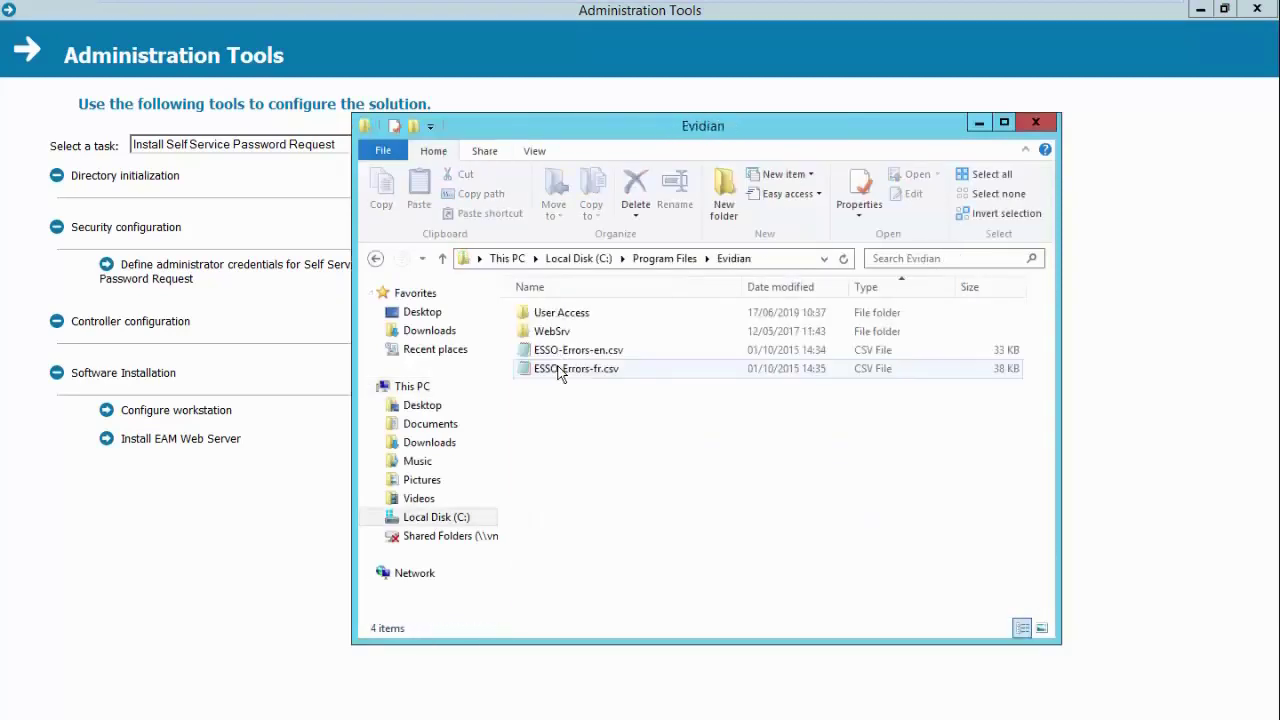
double_click(555, 331)
double_click(558, 312)
double_click(550, 349)
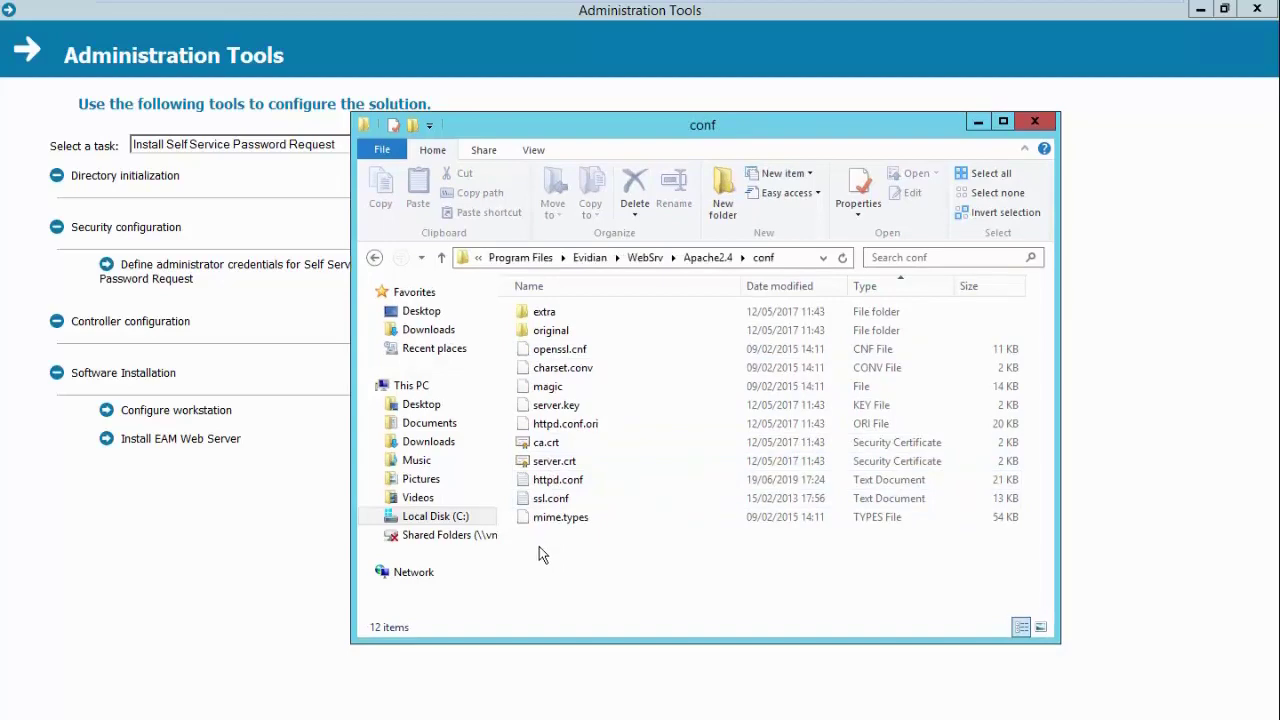
Step: Switch to Services and restart the Enterprise Access Management Web Server service
key(alt+Tab)
key(alt+Tab)
key(alt+Tab)
key(alt+Tab)
click(540, 540)
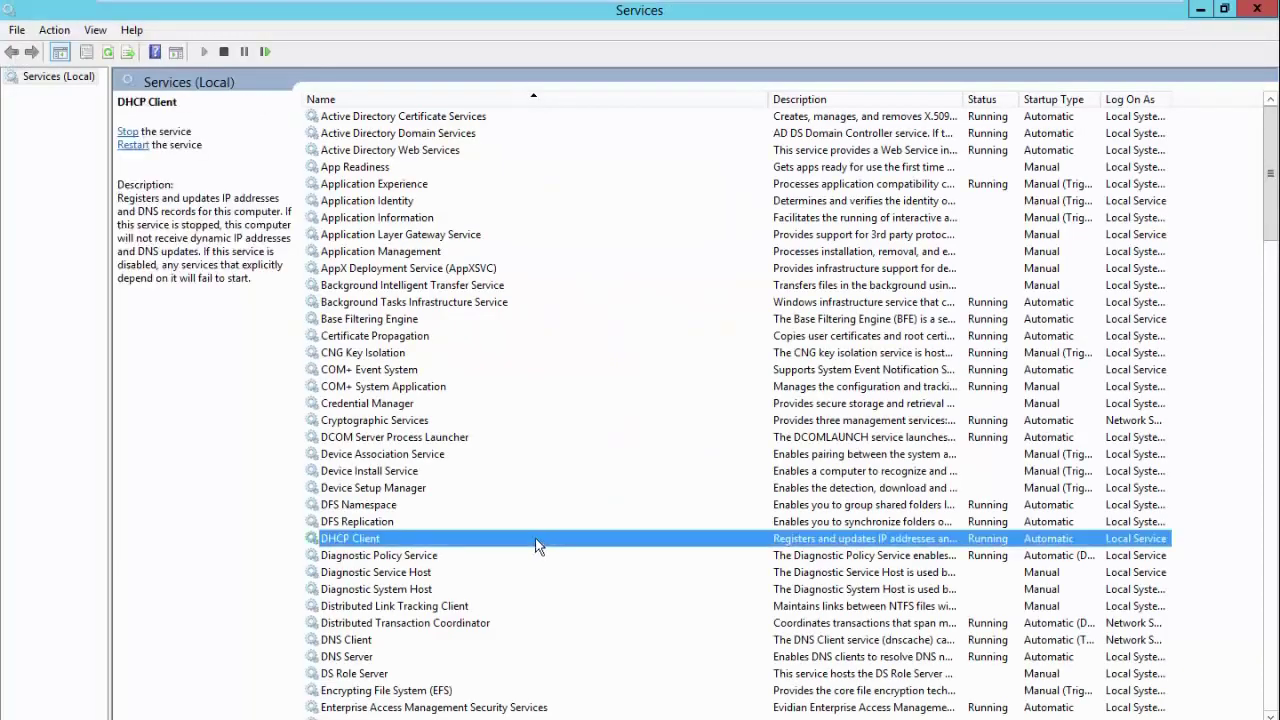
key(e)
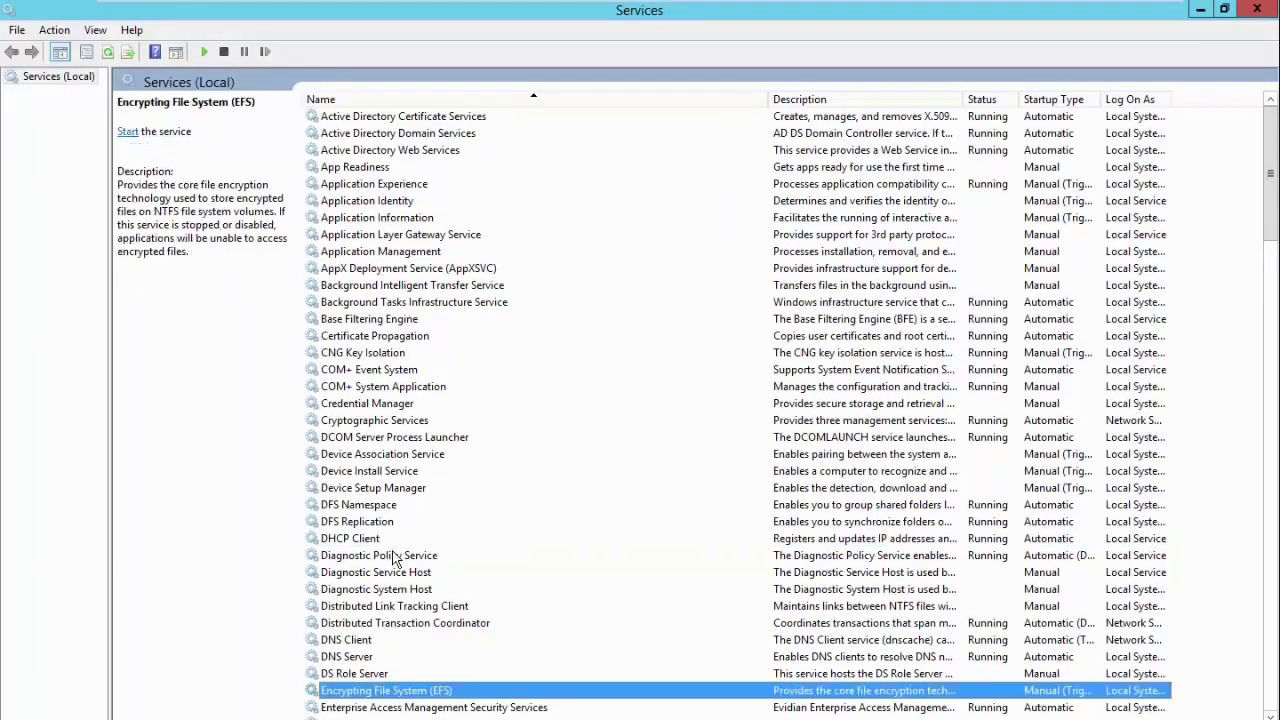
key(e)
key(e)
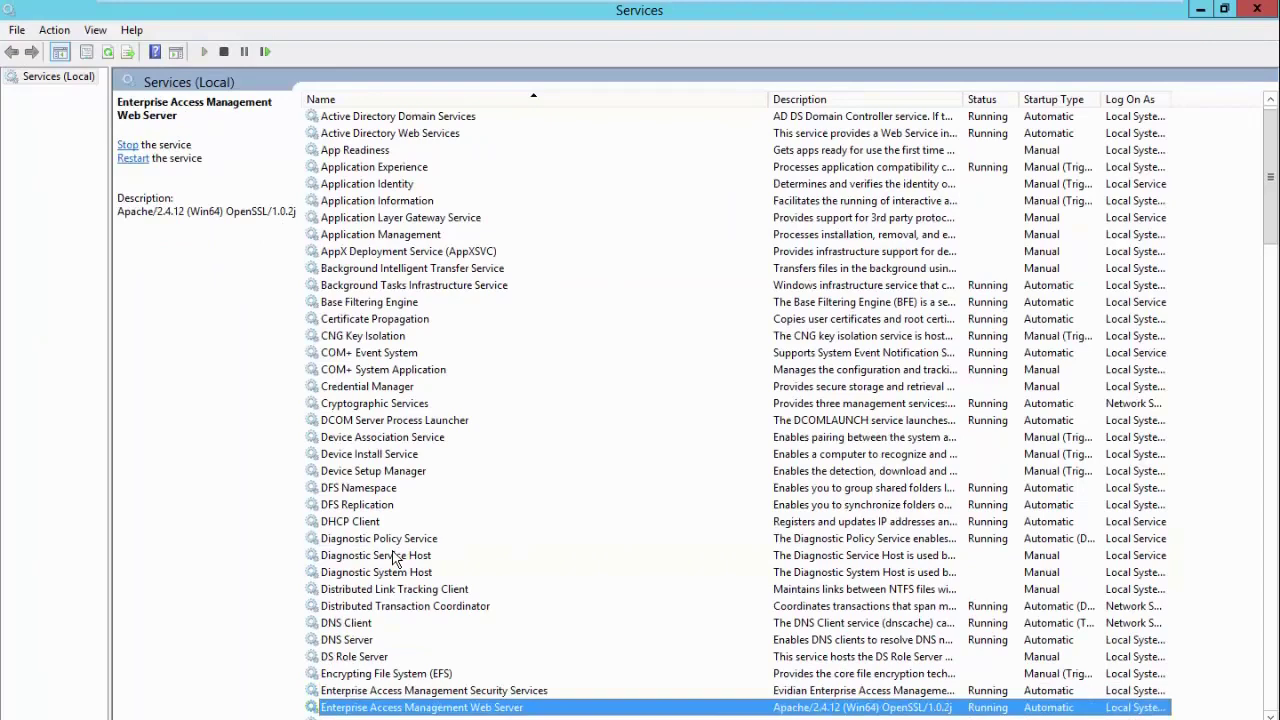
right_click(367, 708)
click(405, 600)
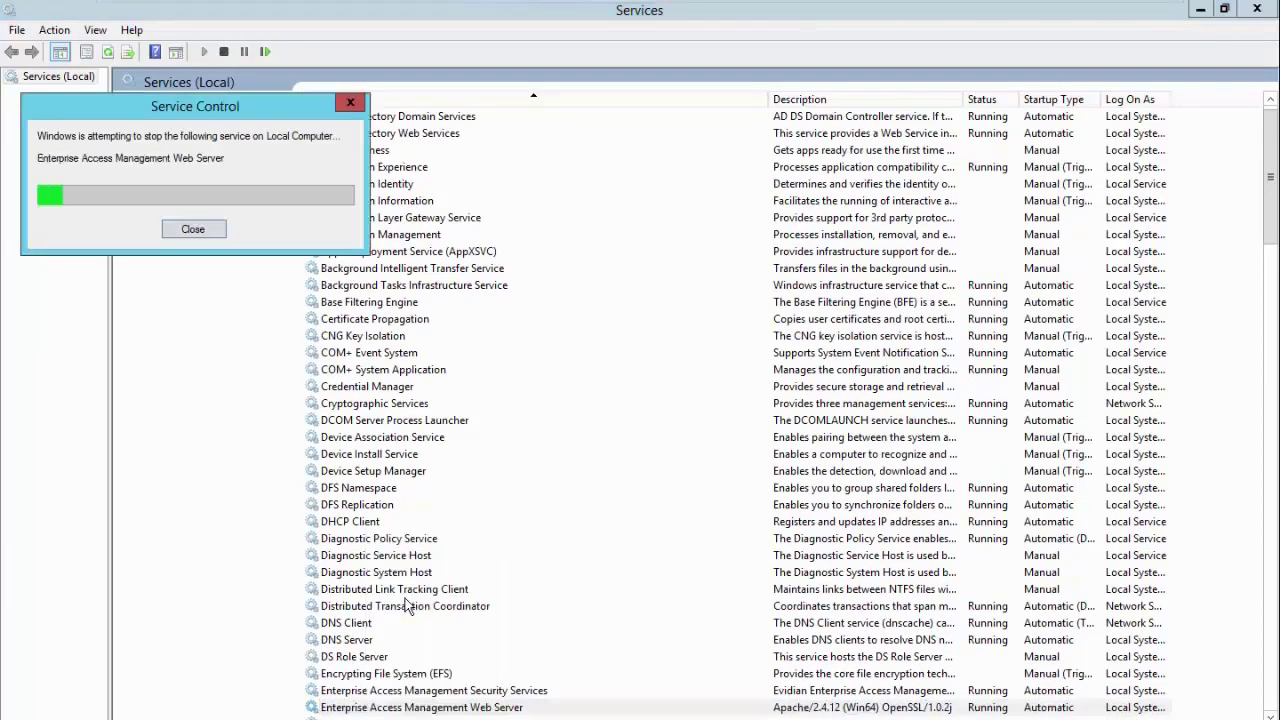